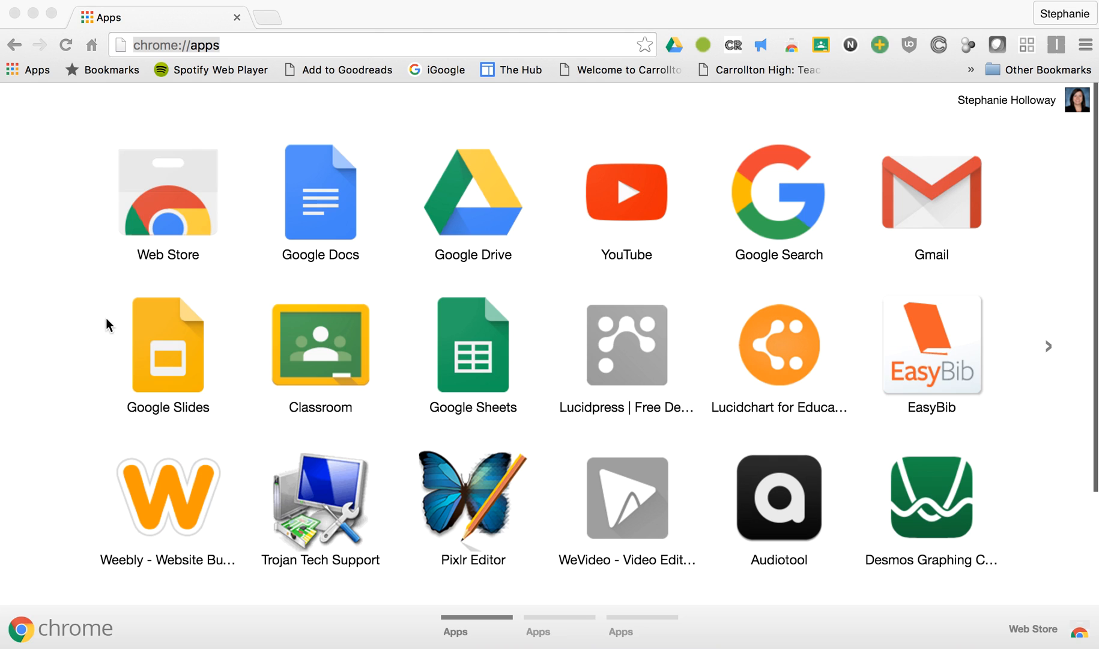
Open the smore.com website.
{"action": "left_click", "coordinate": [221, 40]}
{"action": "type", "text": "smore.com"}
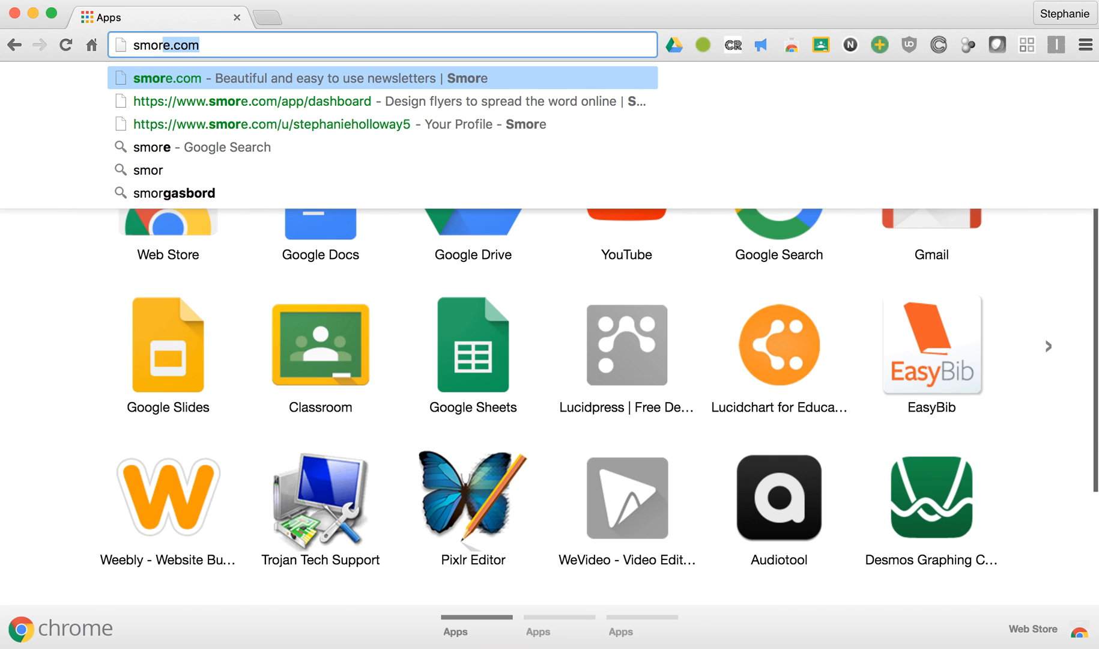
{"action": "key", "text": "Return"}
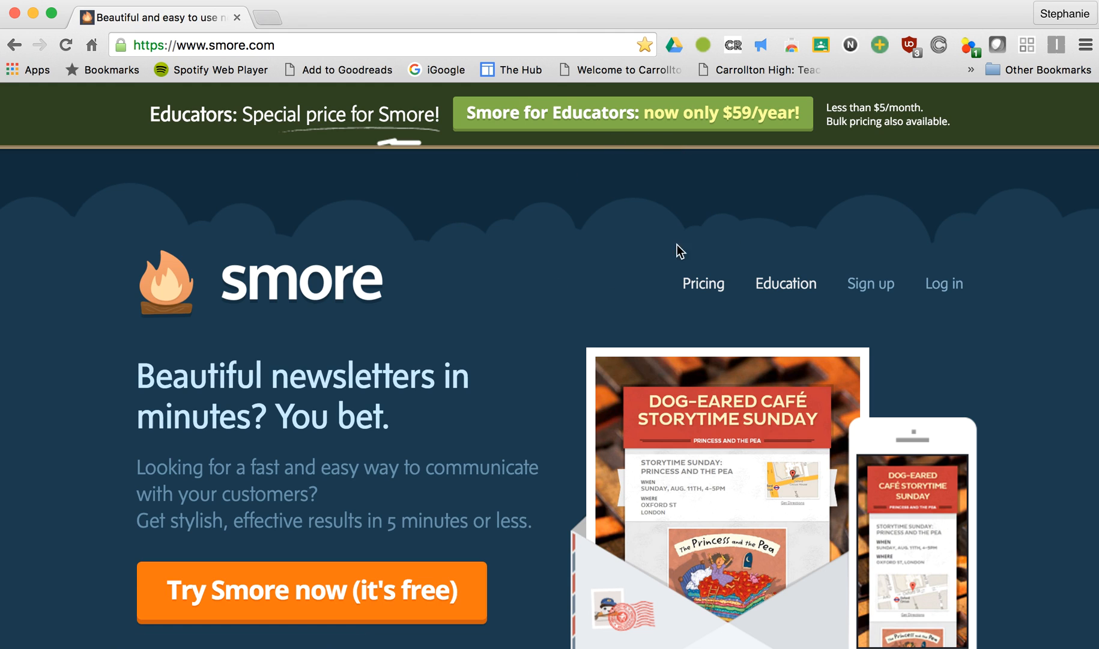
Log in to Smore with the school account's e-mail address and the saved password.
{"action": "left_click", "coordinate": [940, 285]}
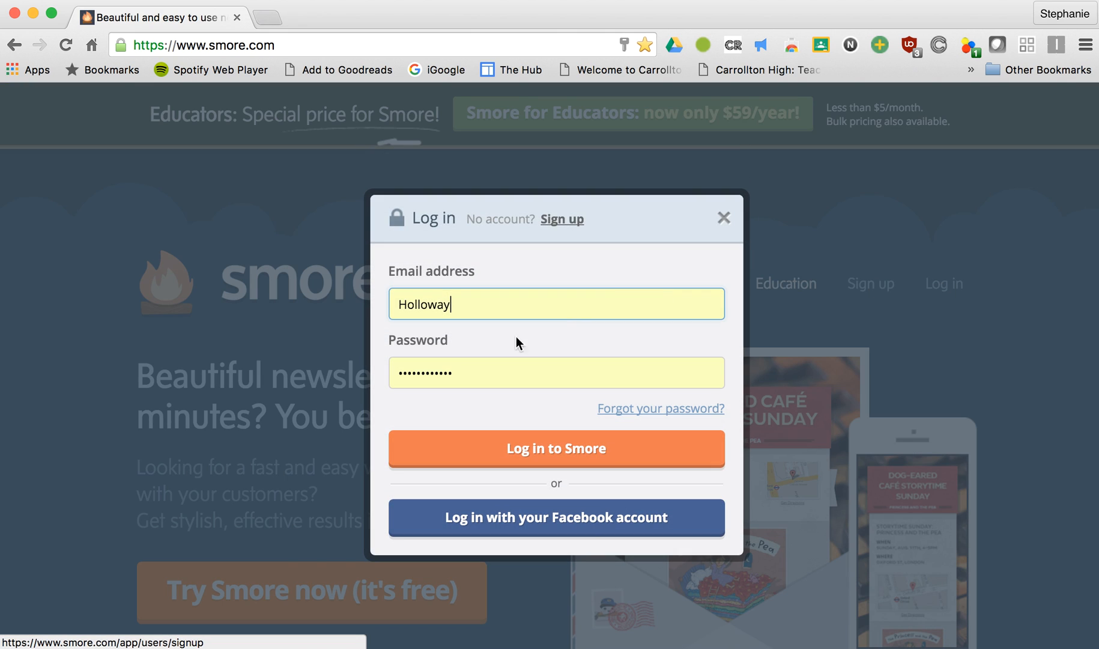
{"action": "double_click", "coordinate": [500, 305]}
{"action": "type", "text": "ste"}
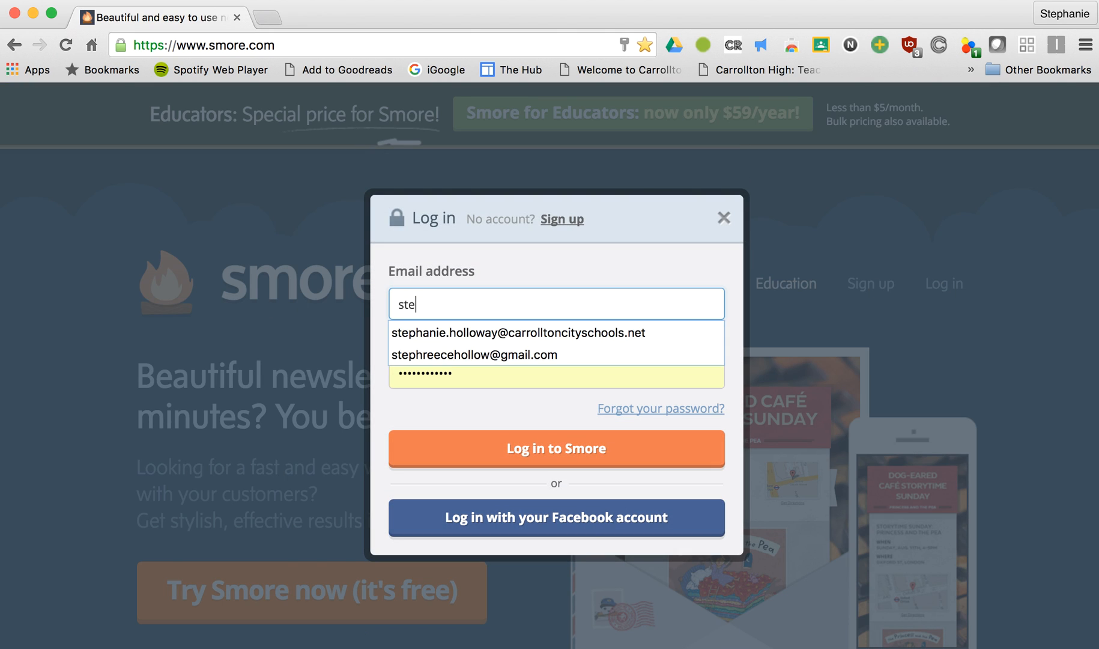
{"action": "key", "text": "Down"}
{"action": "key", "text": "Return"}
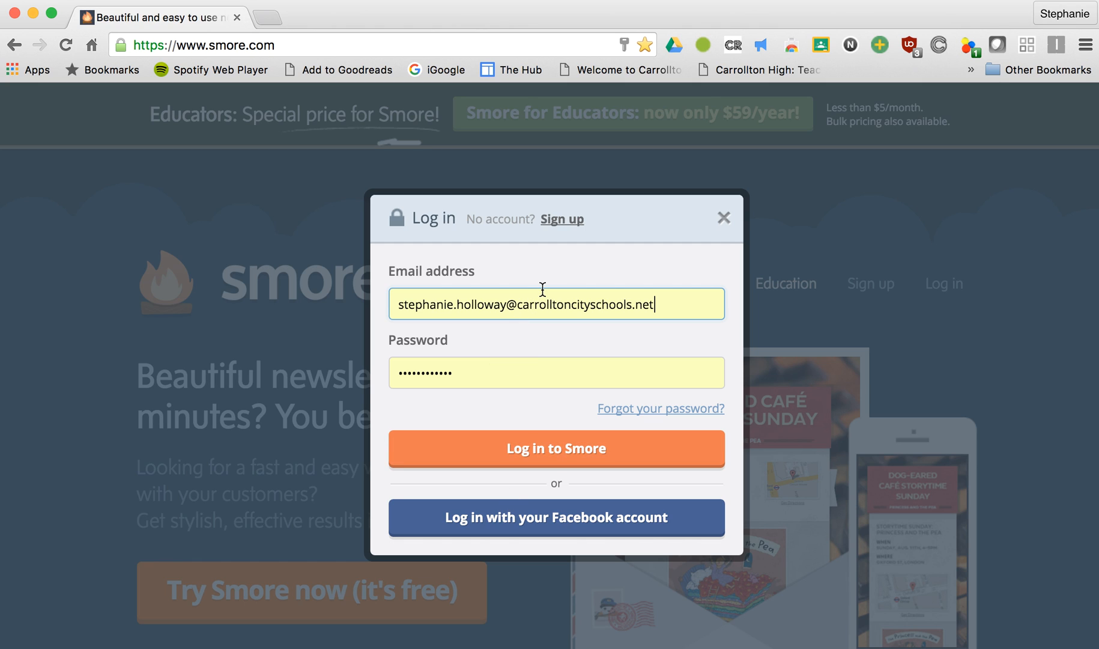
{"action": "left_click", "coordinate": [552, 448]}
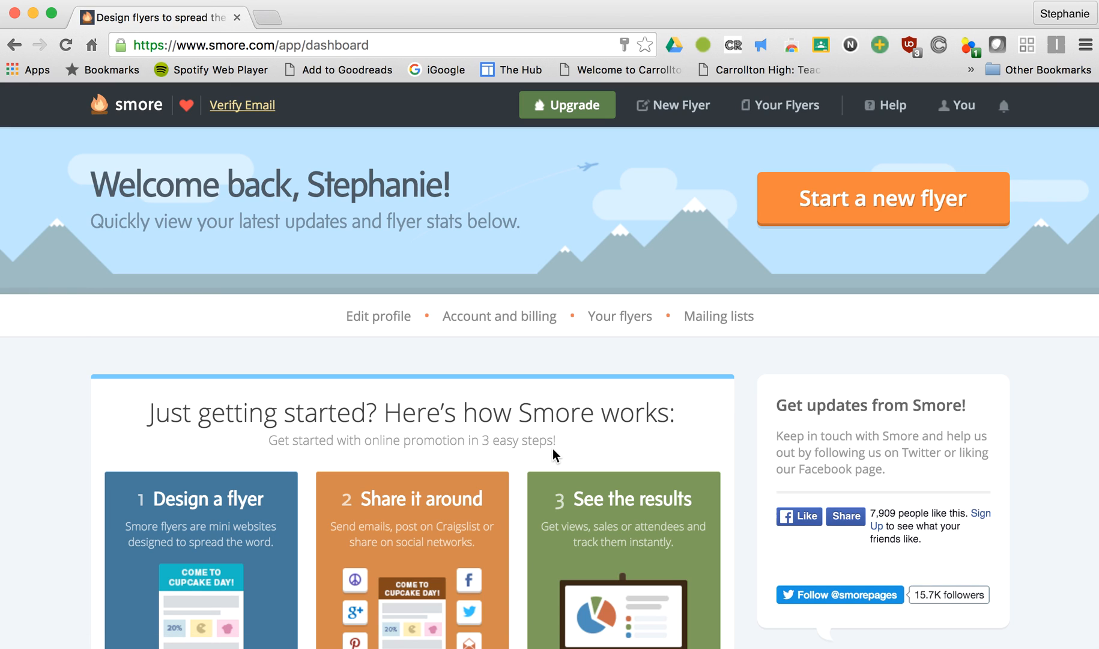
Open the featured flyers gallery from the dashboard and browse the sample flyers.
{"action": "scroll", "coordinate": [321, 553], "scroll_direction": "down", "scroll_amount": 10}
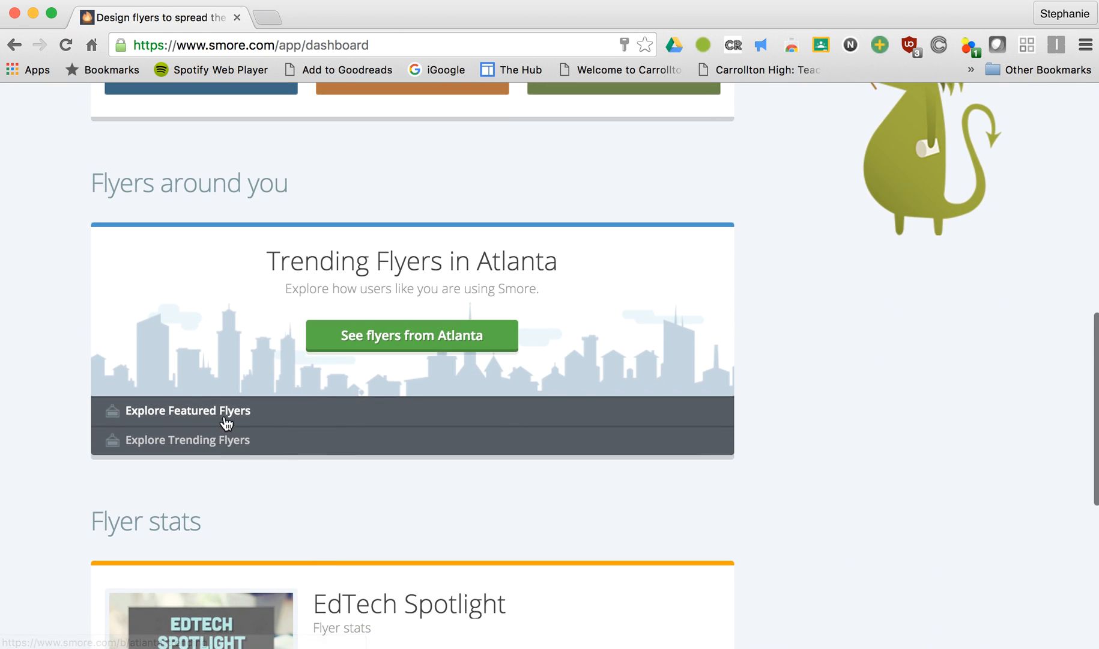
{"action": "left_click", "coordinate": [193, 413]}
{"action": "left_click", "coordinate": [415, 332]}
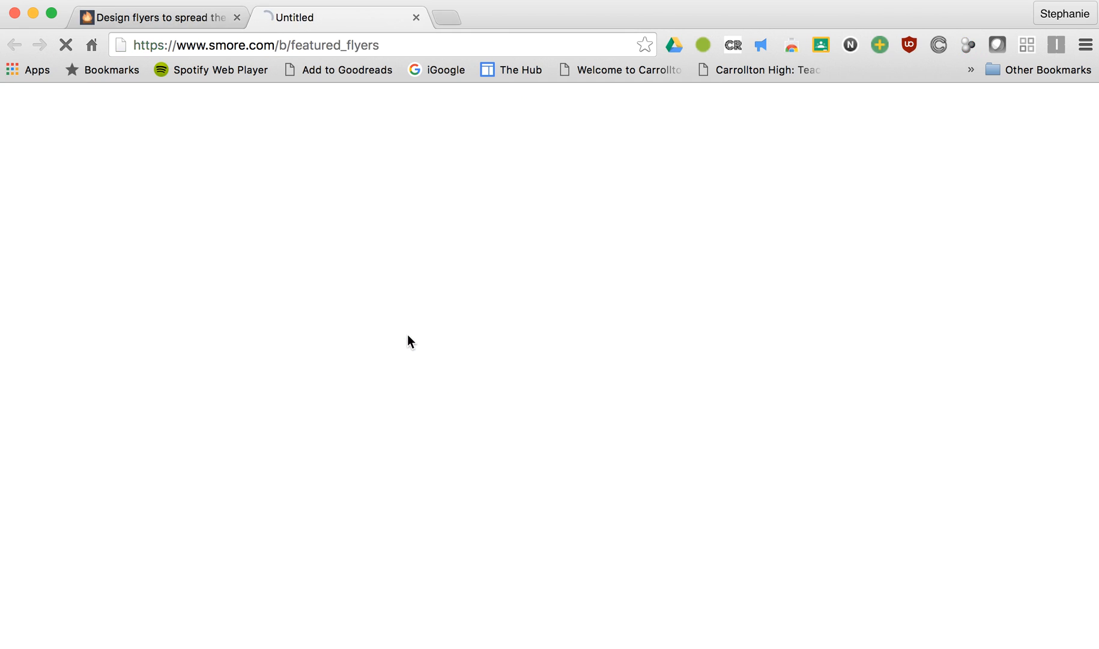
{"action": "scroll", "coordinate": [355, 471], "scroll_direction": "down", "scroll_amount": 12}
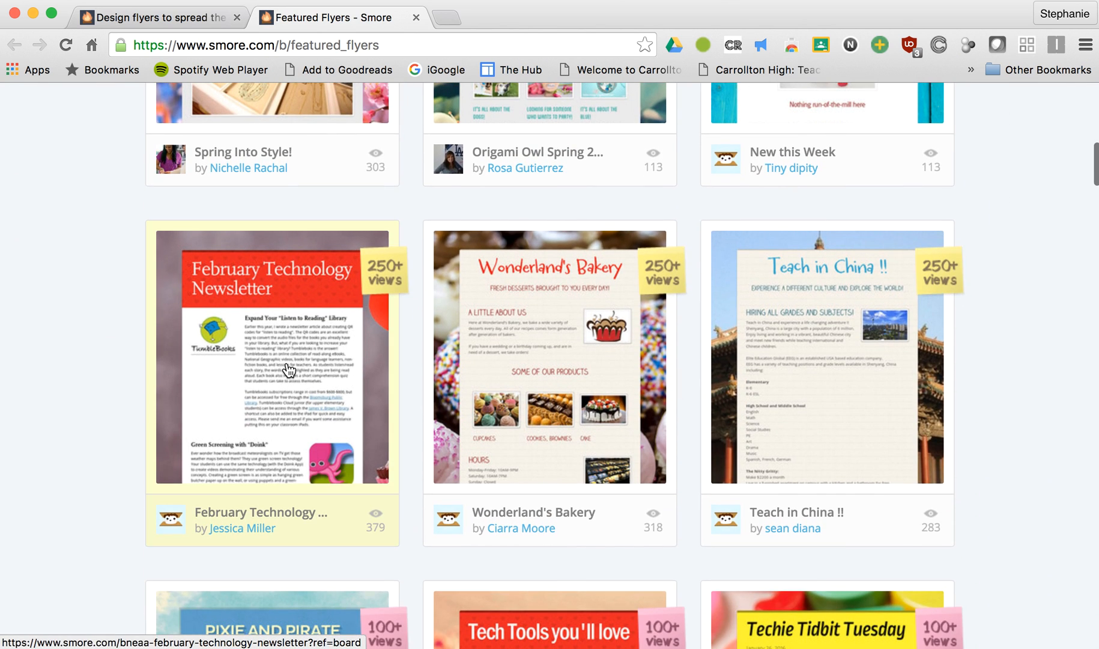
Open the February Technology Newsletter flyer and look through its text, images, video and comments.
{"action": "left_click", "coordinate": [288, 370]}
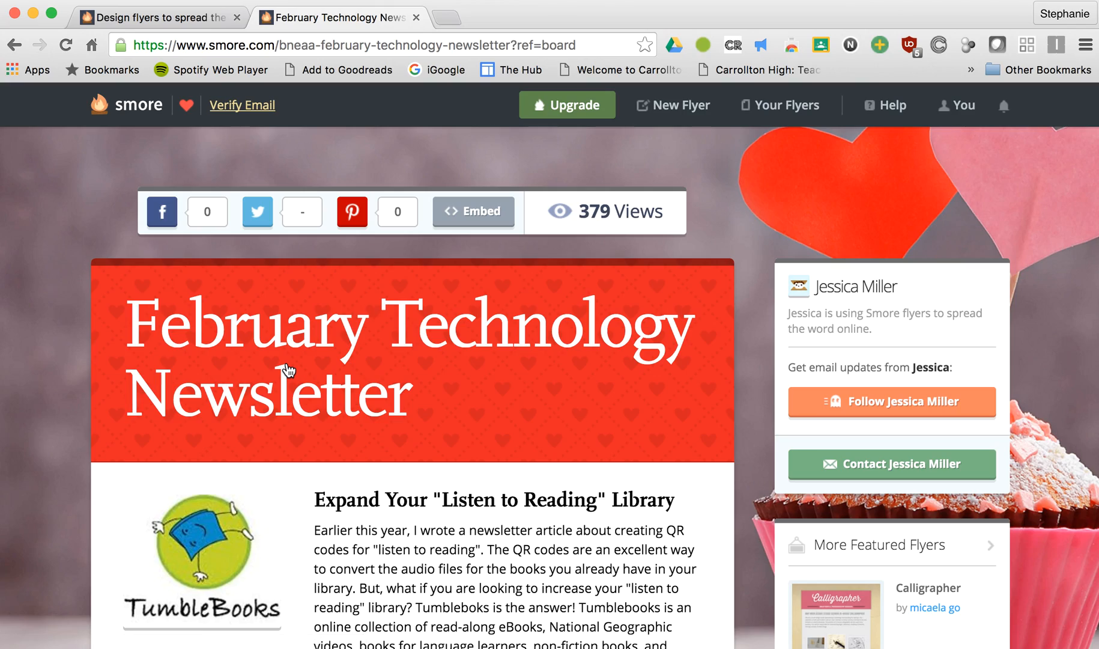
{"action": "scroll", "coordinate": [288, 369], "scroll_direction": "down", "scroll_amount": 5}
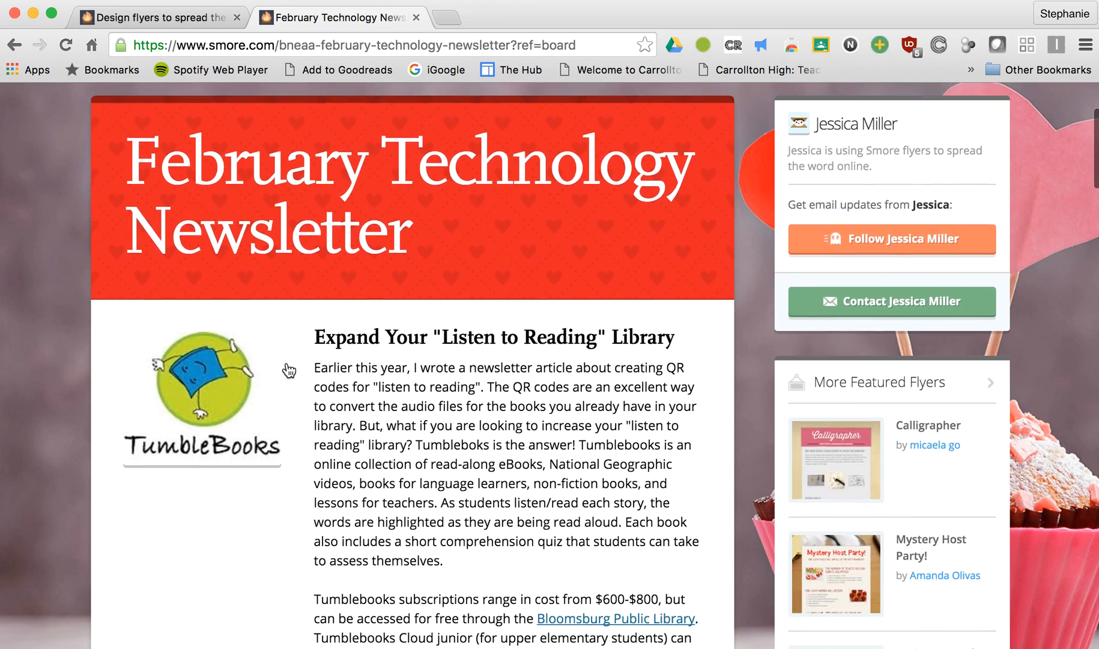
{"action": "scroll", "coordinate": [288, 370], "scroll_direction": "down", "scroll_amount": 9}
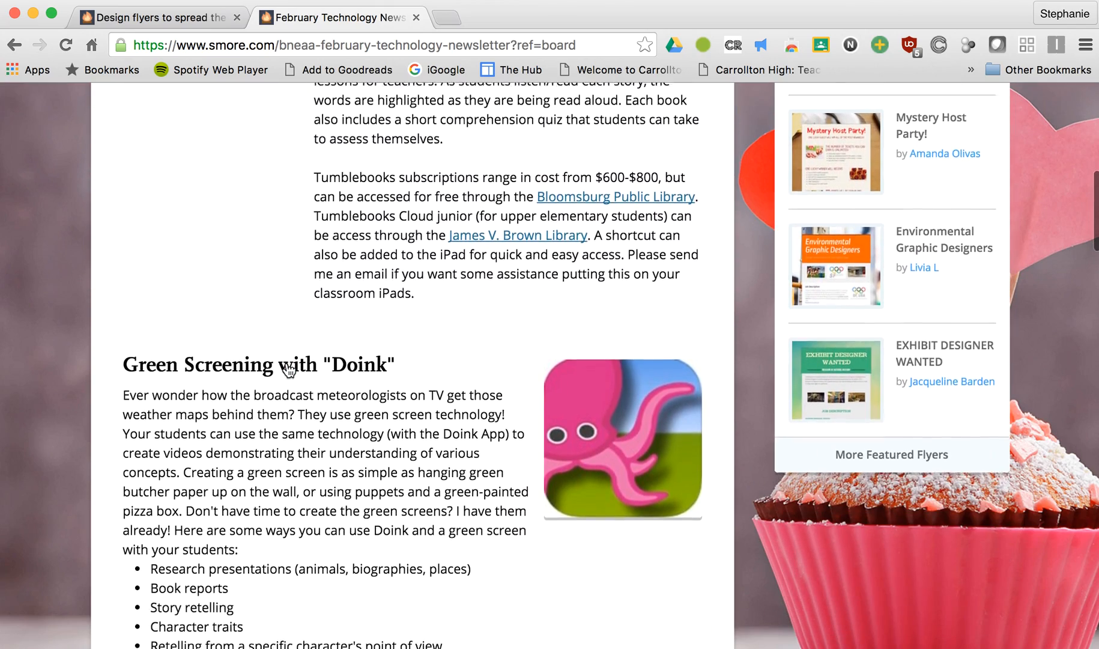
{"action": "scroll", "coordinate": [288, 369], "scroll_direction": "down", "scroll_amount": 20}
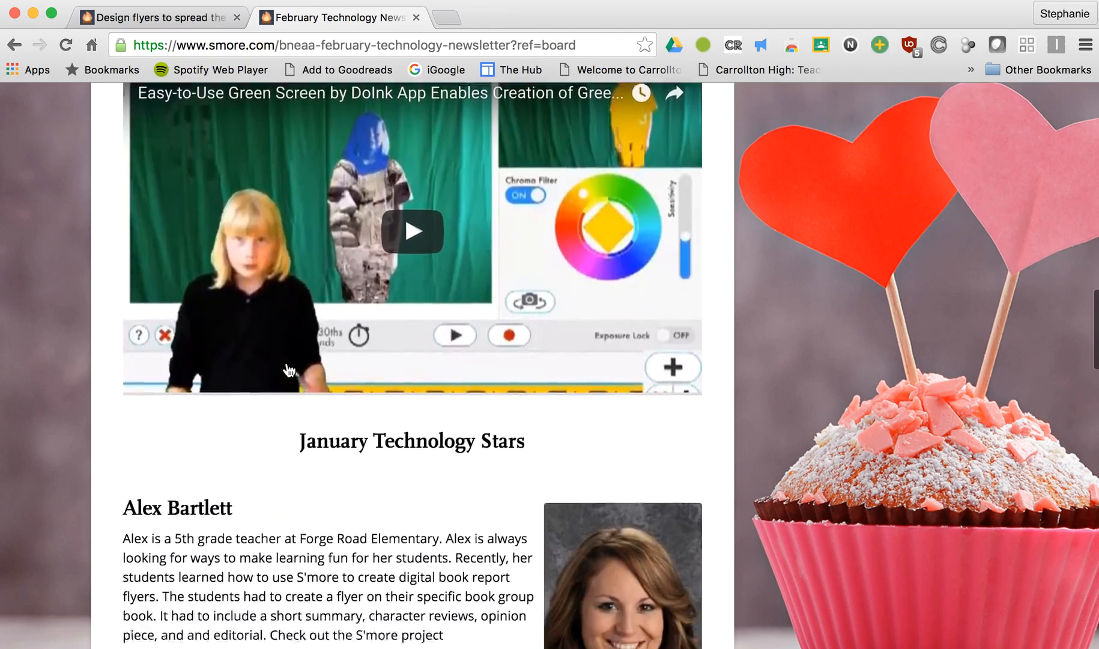
{"action": "scroll", "coordinate": [288, 370], "scroll_direction": "down", "scroll_amount": 17}
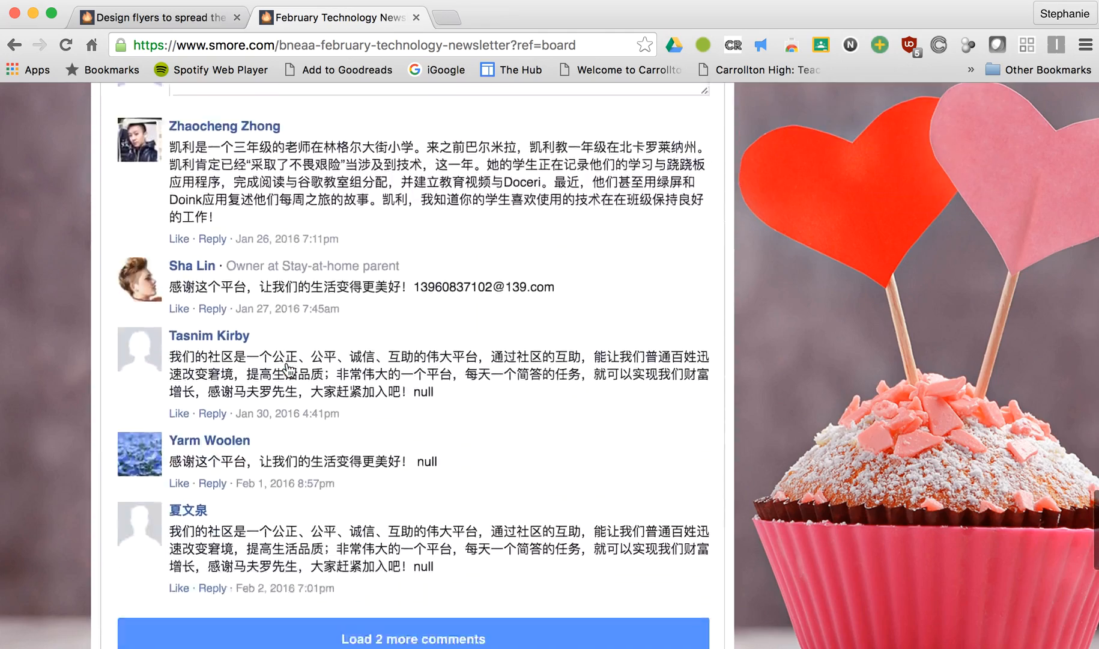
{"action": "scroll", "coordinate": [289, 370], "scroll_direction": "up", "scroll_amount": 11}
{"action": "scroll", "coordinate": [289, 369], "scroll_direction": "up", "scroll_amount": 20}
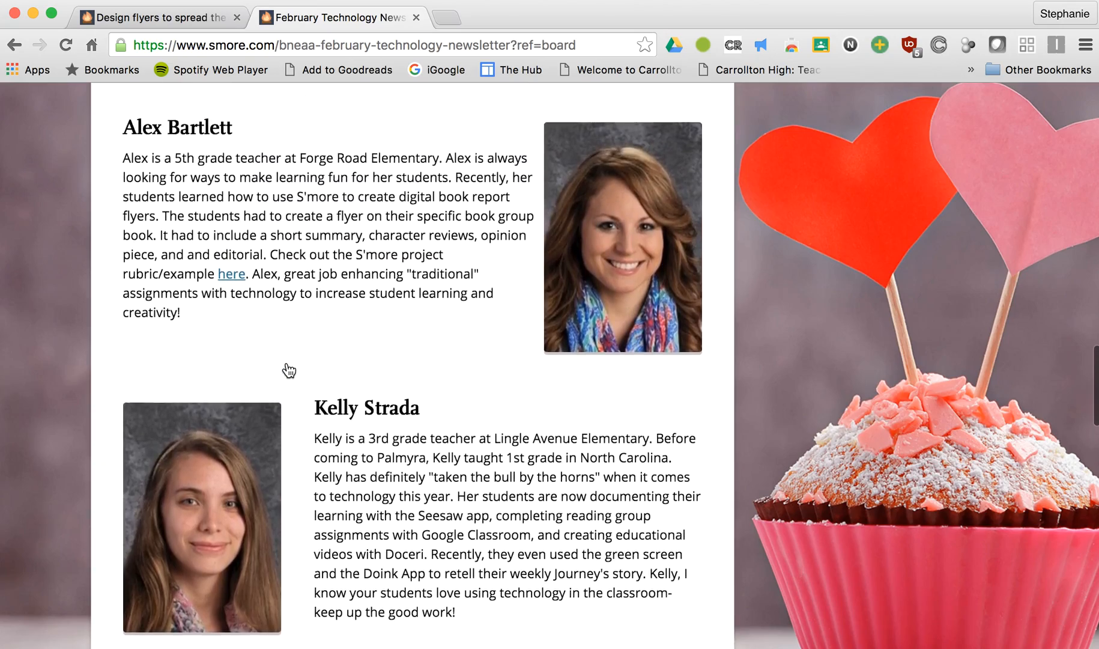
{"action": "scroll", "coordinate": [289, 369], "scroll_direction": "up", "scroll_amount": 9}
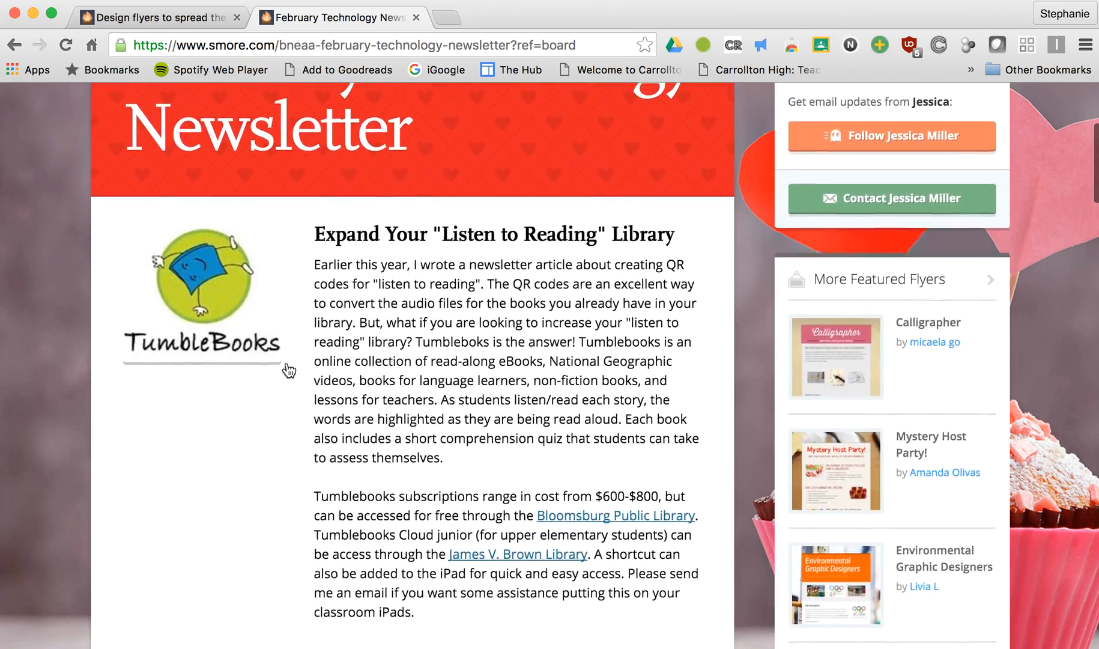
{"action": "scroll", "coordinate": [288, 369], "scroll_direction": "up", "scroll_amount": 3}
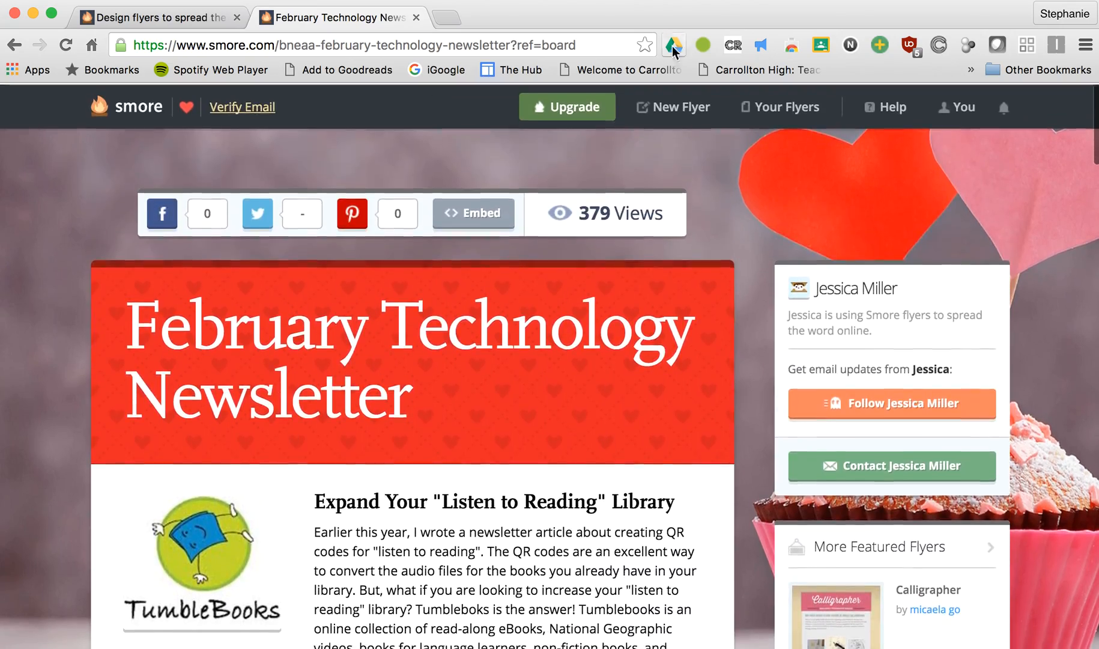
Start a new flyer from the News bulletin template and skip the guided title step.
{"action": "left_click", "coordinate": [668, 107]}
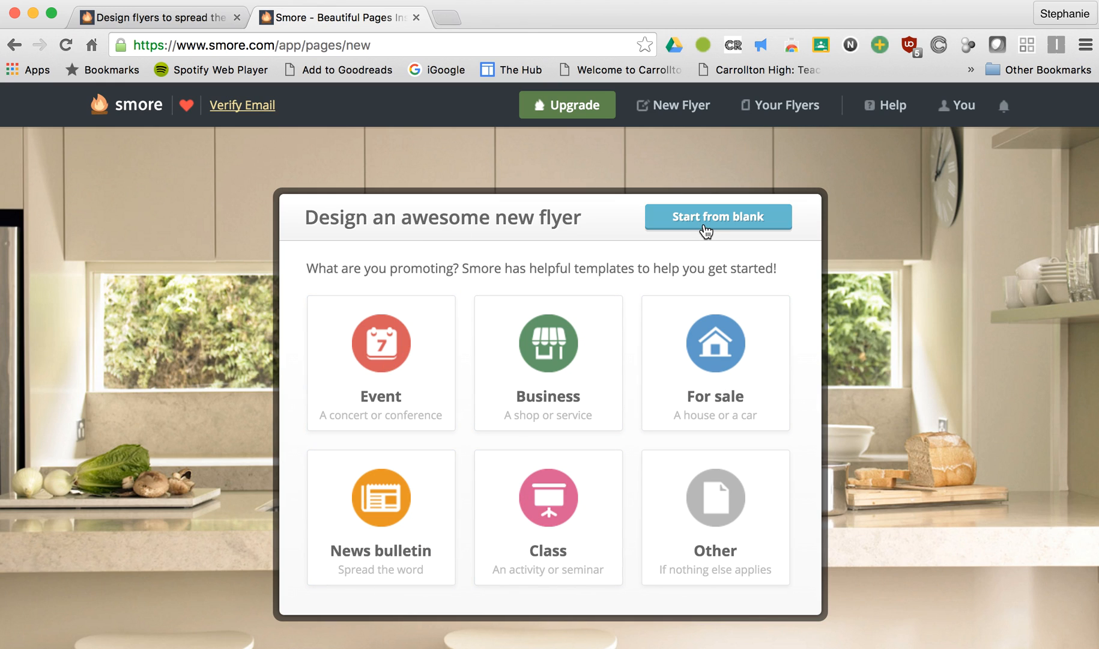
{"action": "left_click", "coordinate": [417, 520]}
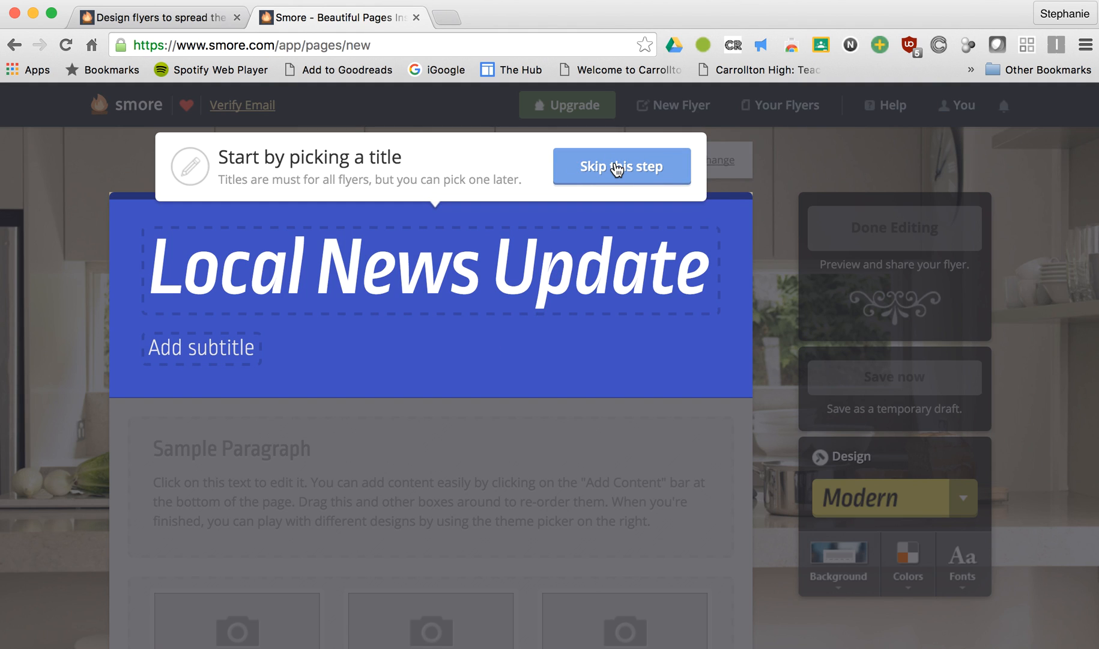
{"action": "left_click", "coordinate": [617, 170]}
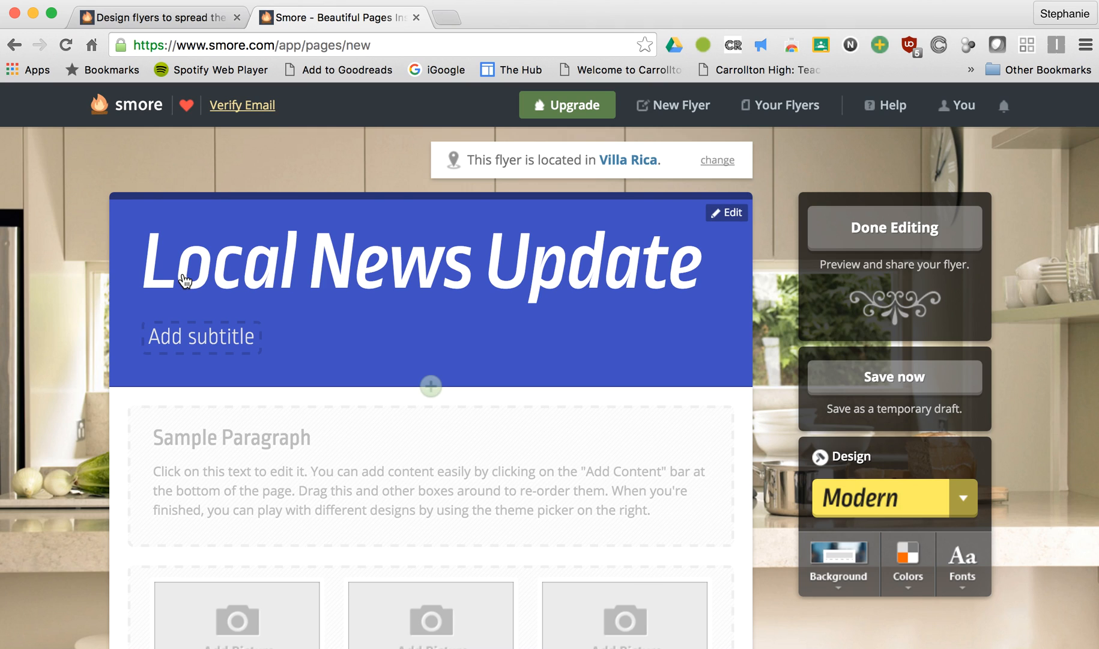
Replace the flyer's heading with "title" and enter the author's first name as the subtitle.
{"action": "left_click", "coordinate": [253, 271]}
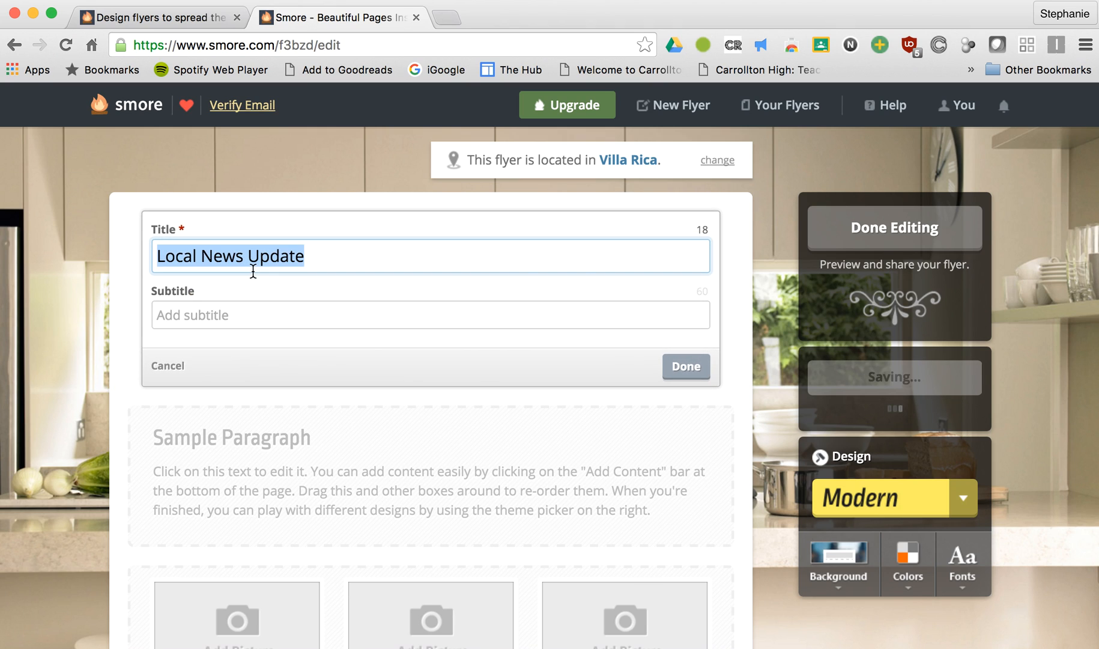
{"action": "type", "text": "title"}
{"action": "left_click", "coordinate": [246, 313]}
{"action": "type", "text": "Stephanie"}
{"action": "left_click", "coordinate": [697, 367]}
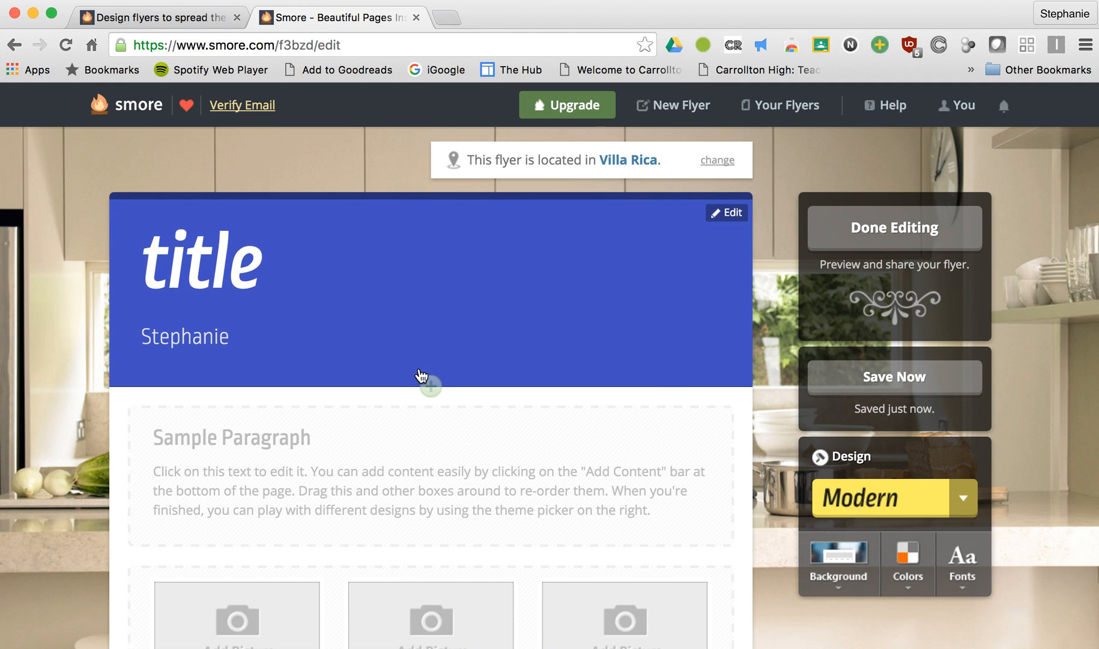
Capitalize the flyer's heading so that it reads "Title".
{"action": "left_click", "coordinate": [724, 213]}
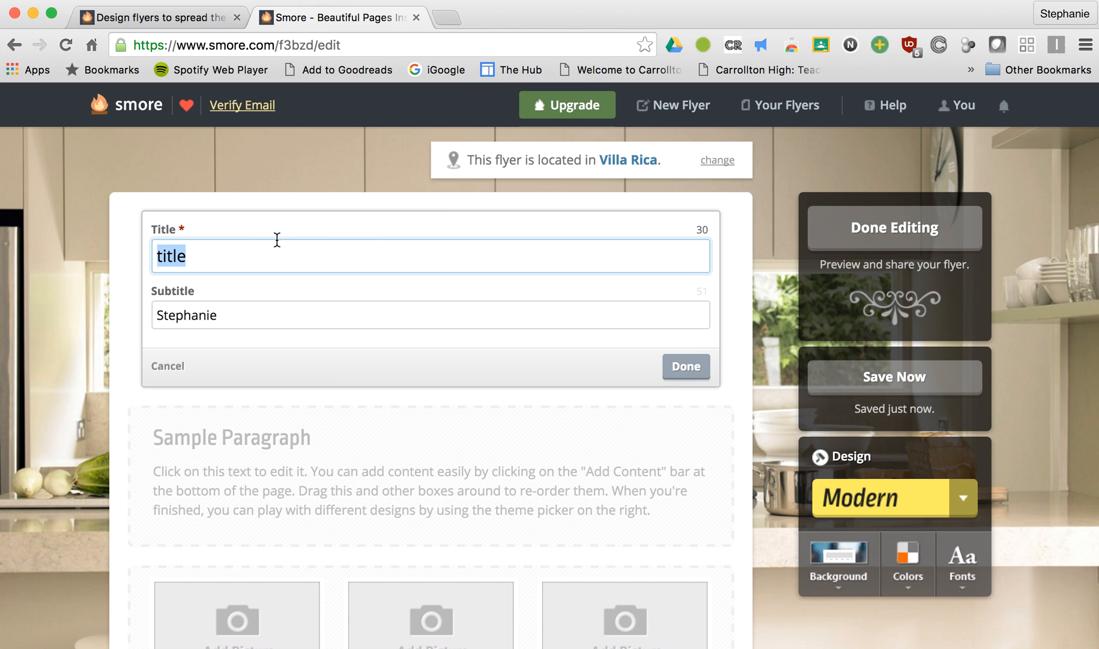
{"action": "left_click", "coordinate": [157, 256]}
{"action": "type", "text": "T"}
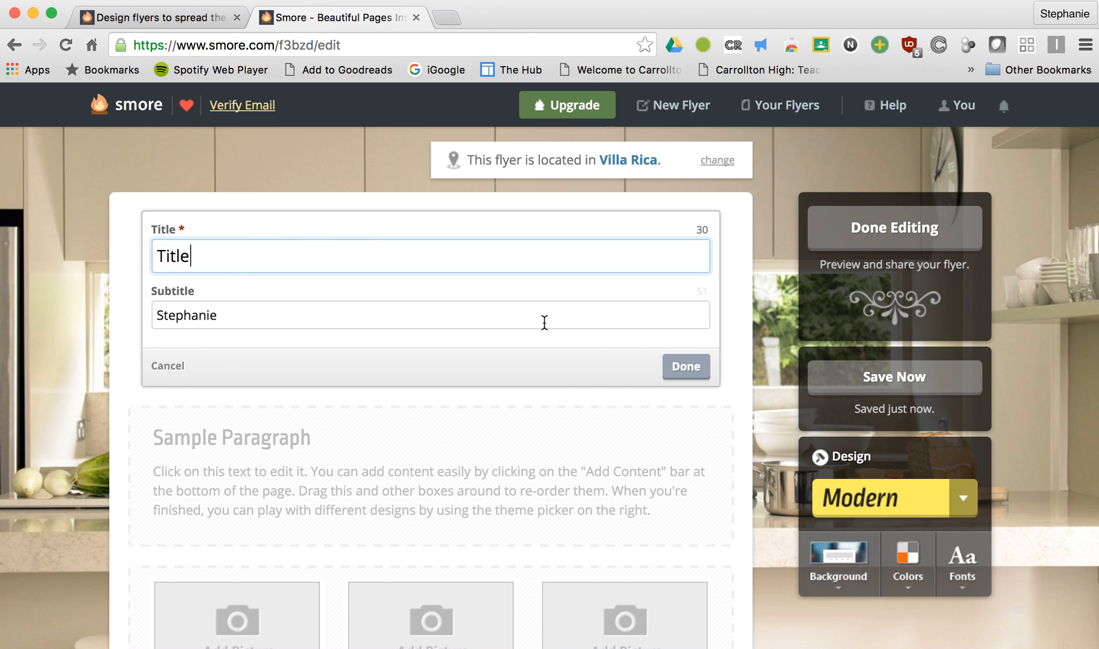
{"action": "left_click", "coordinate": [698, 372]}
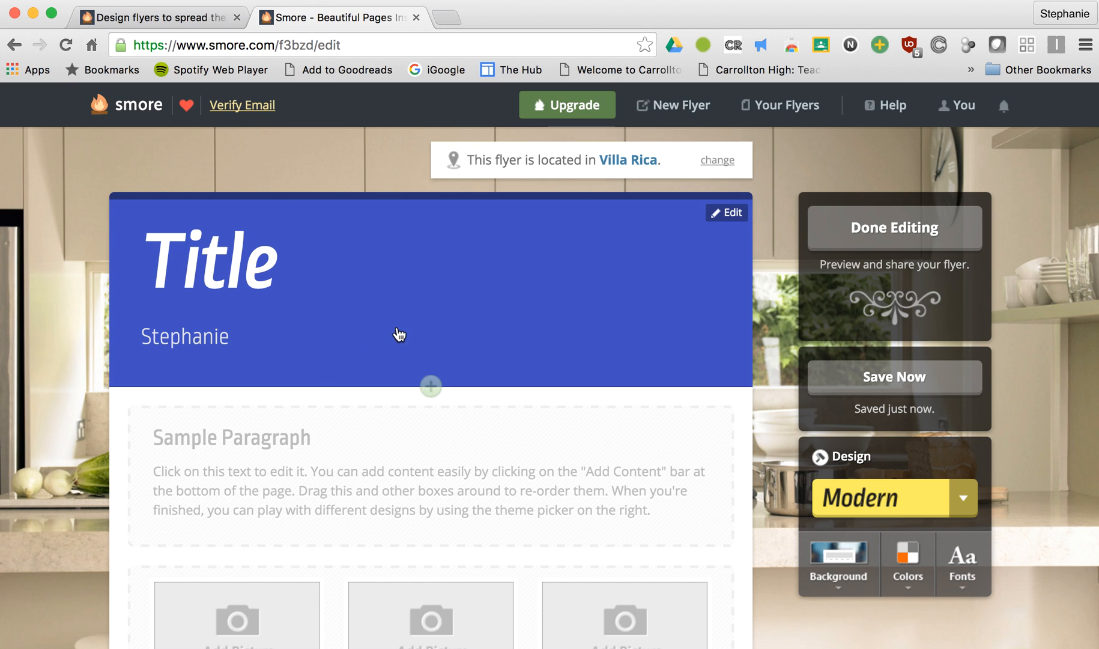
Move the Sample Paragraph block below the three-picture block.
{"action": "scroll", "coordinate": [582, 346], "scroll_direction": "down", "scroll_amount": 3}
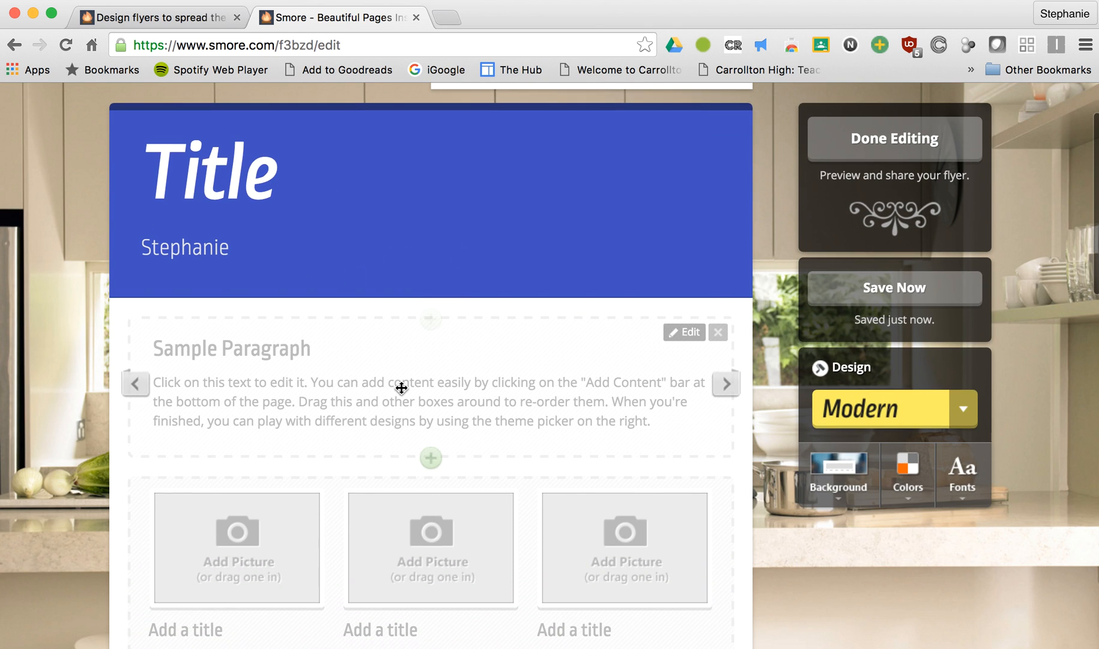
{"action": "scroll", "coordinate": [402, 385], "scroll_direction": "down", "scroll_amount": 3}
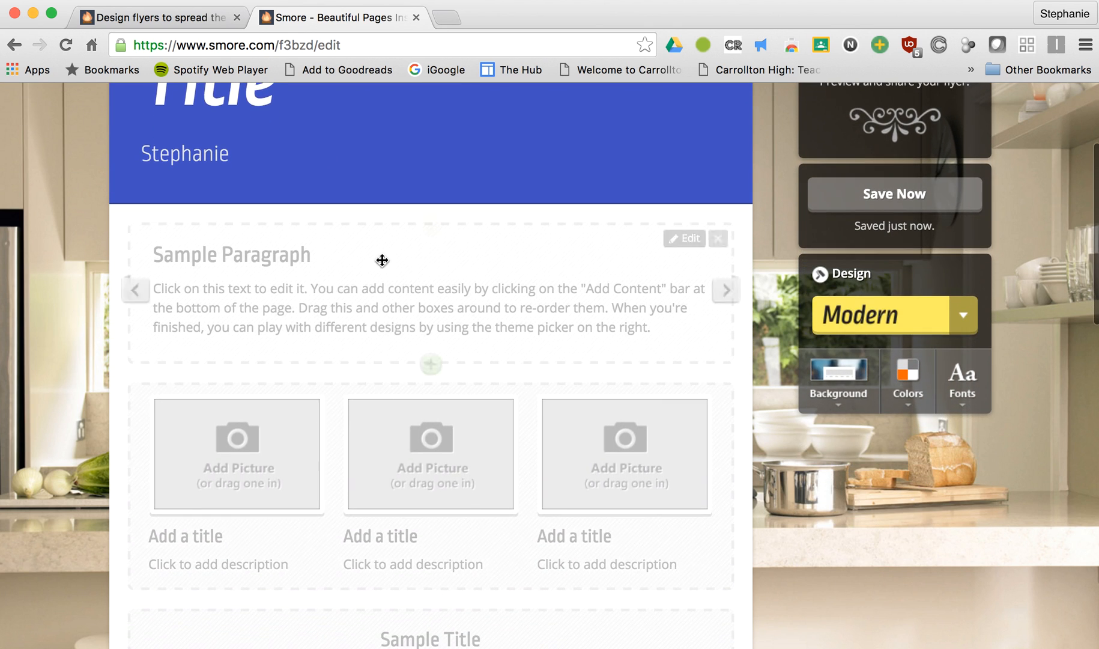
{"action": "left_click_drag", "start_coordinate": [385, 258], "coordinate": [392, 513]}
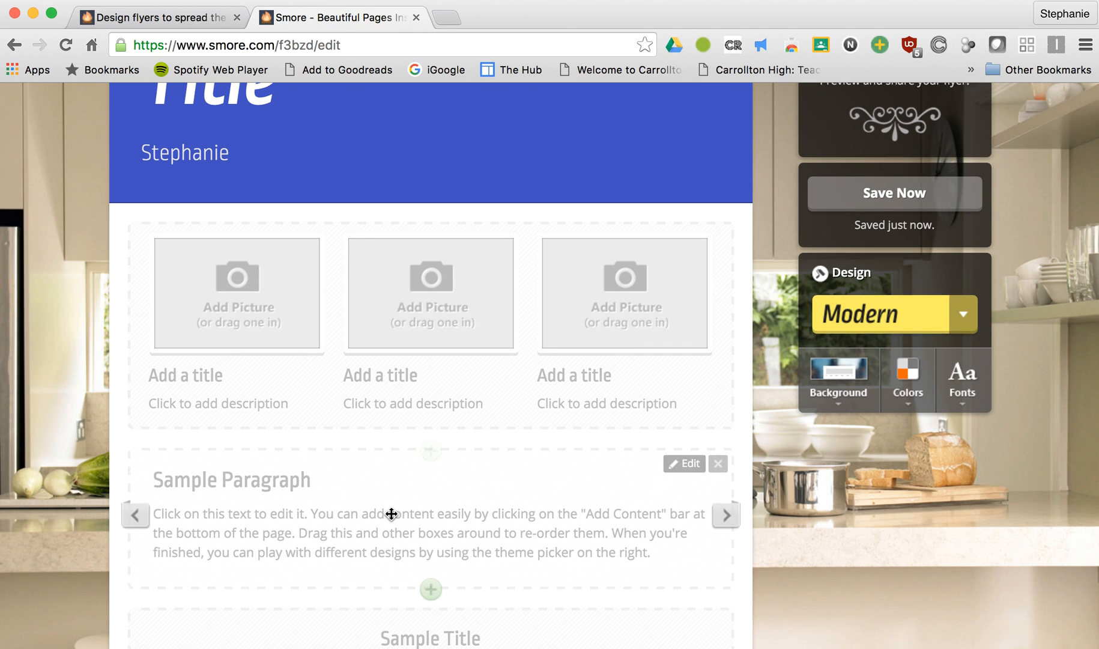
Delete the three-picture block and move the Sample Title block above the Sample Paragraph block.
{"action": "scroll", "coordinate": [388, 518], "scroll_direction": "down", "scroll_amount": 3}
{"action": "scroll", "coordinate": [414, 393], "scroll_direction": "up", "scroll_amount": 3}
{"action": "mouse_move", "coordinate": [704, 230]}
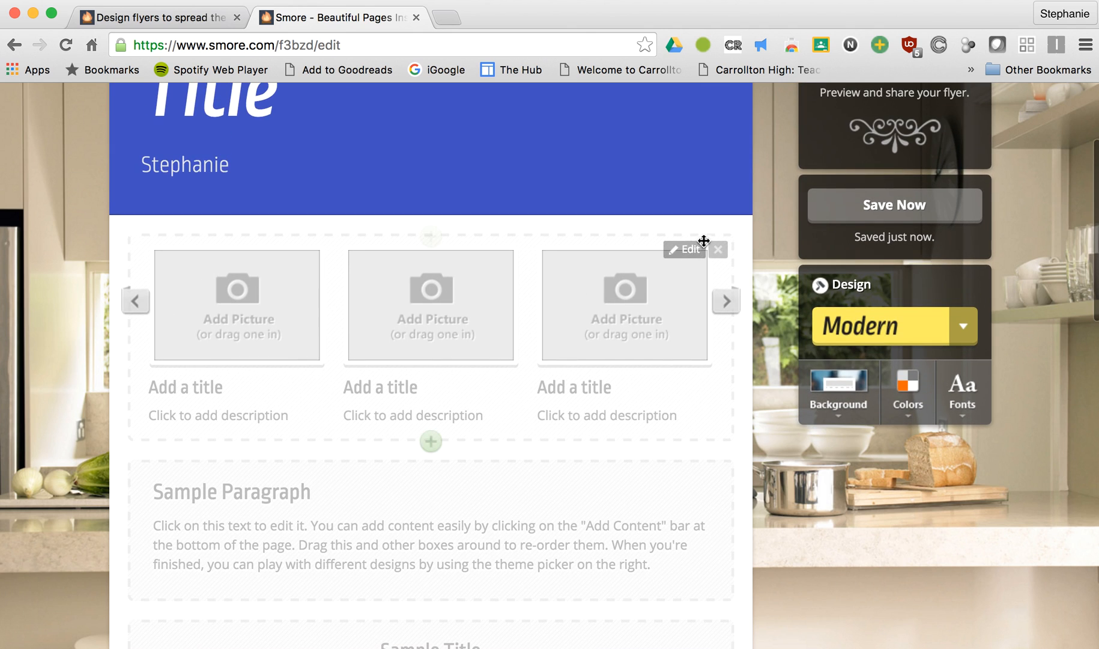
{"action": "left_click", "coordinate": [704, 253]}
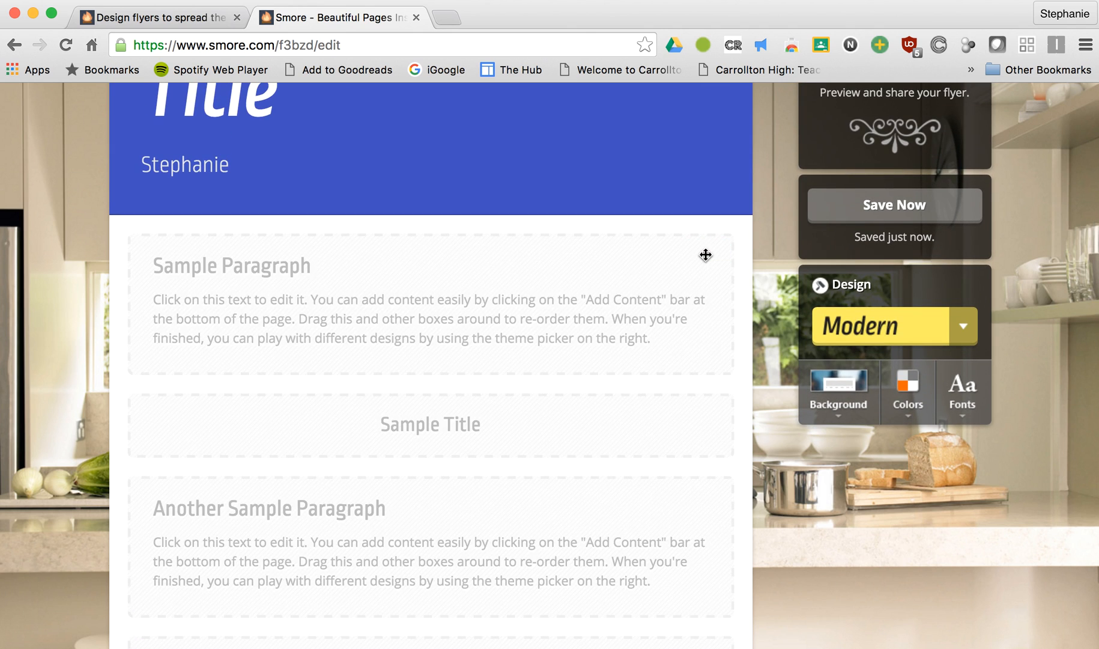
{"action": "left_click_drag", "start_coordinate": [540, 441], "coordinate": [543, 288]}
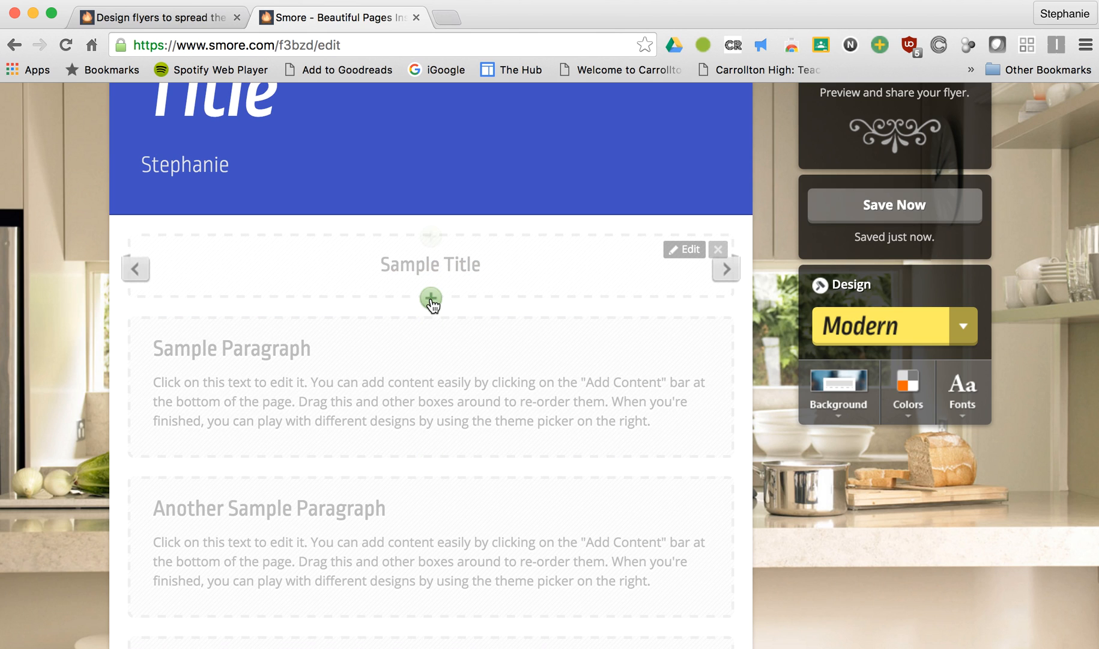
Add a Big Photo block beneath the Sample Title block and upload smore.png from the Desktop folder into it.
{"action": "left_click", "coordinate": [431, 298]}
{"action": "left_click", "coordinate": [303, 389]}
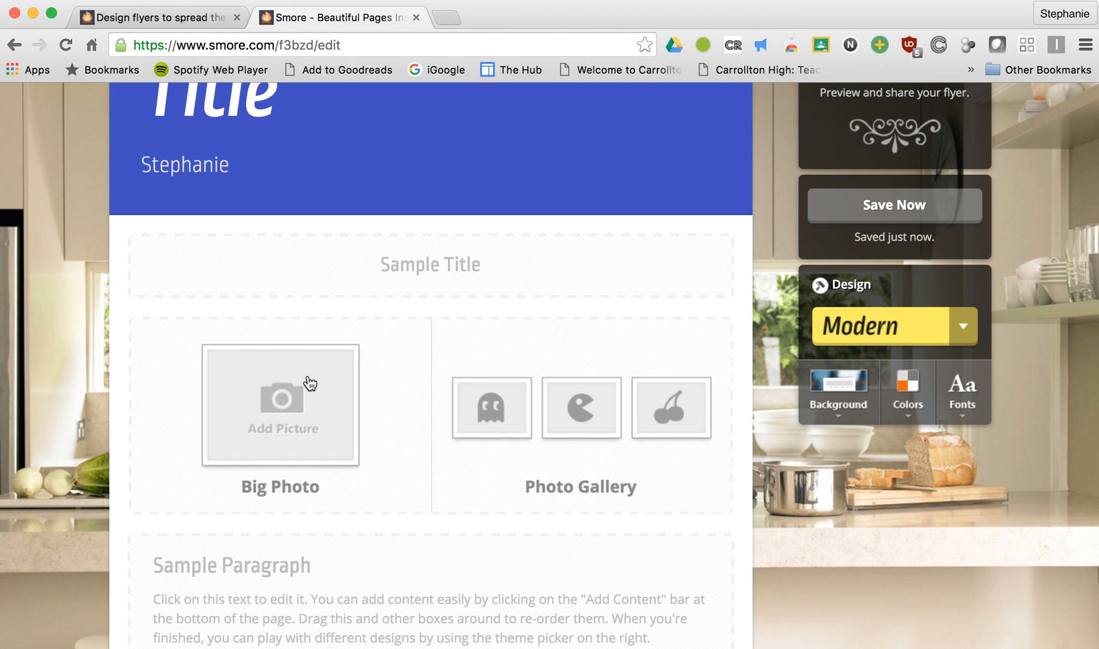
{"action": "left_click", "coordinate": [294, 397]}
{"action": "left_click", "coordinate": [459, 433]}
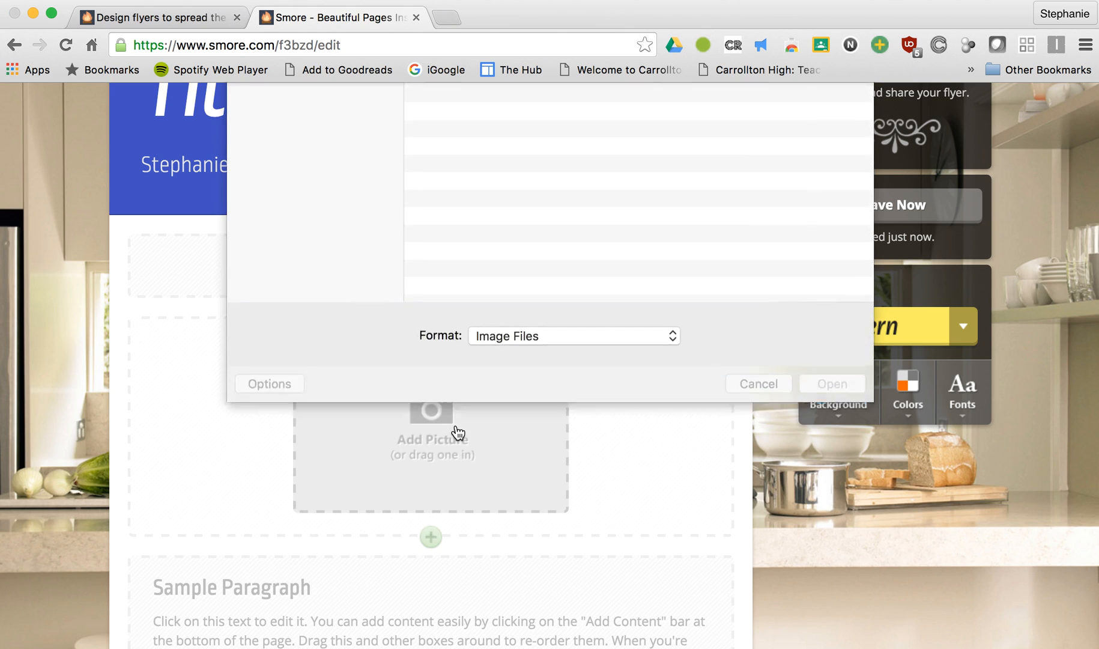
{"action": "left_click", "coordinate": [486, 193]}
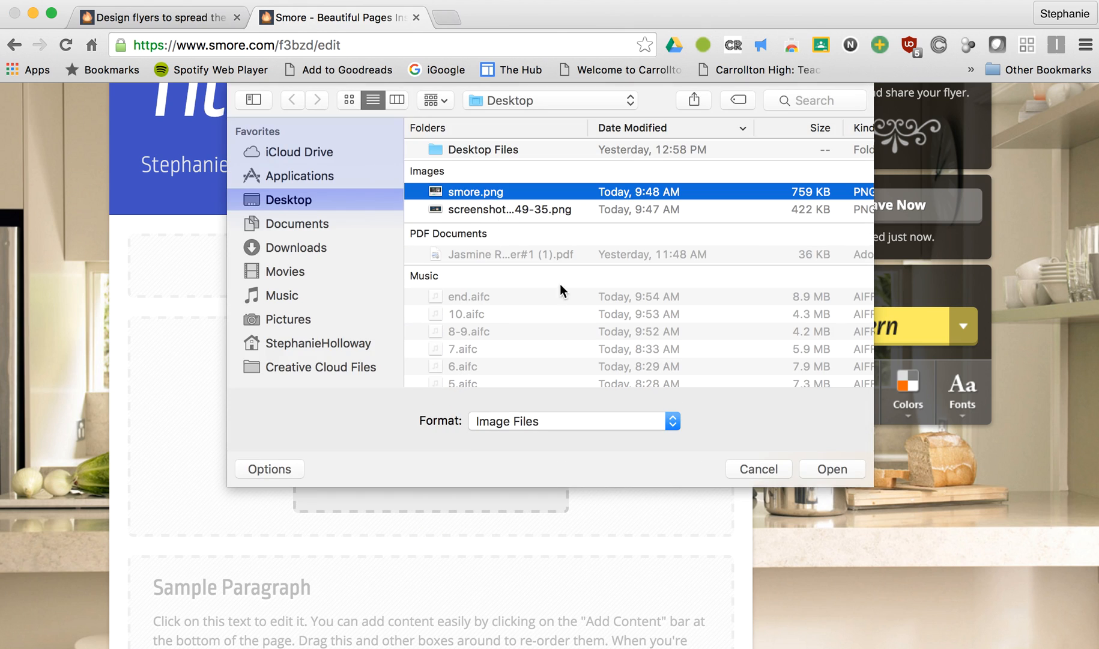
{"action": "left_click", "coordinate": [819, 466]}
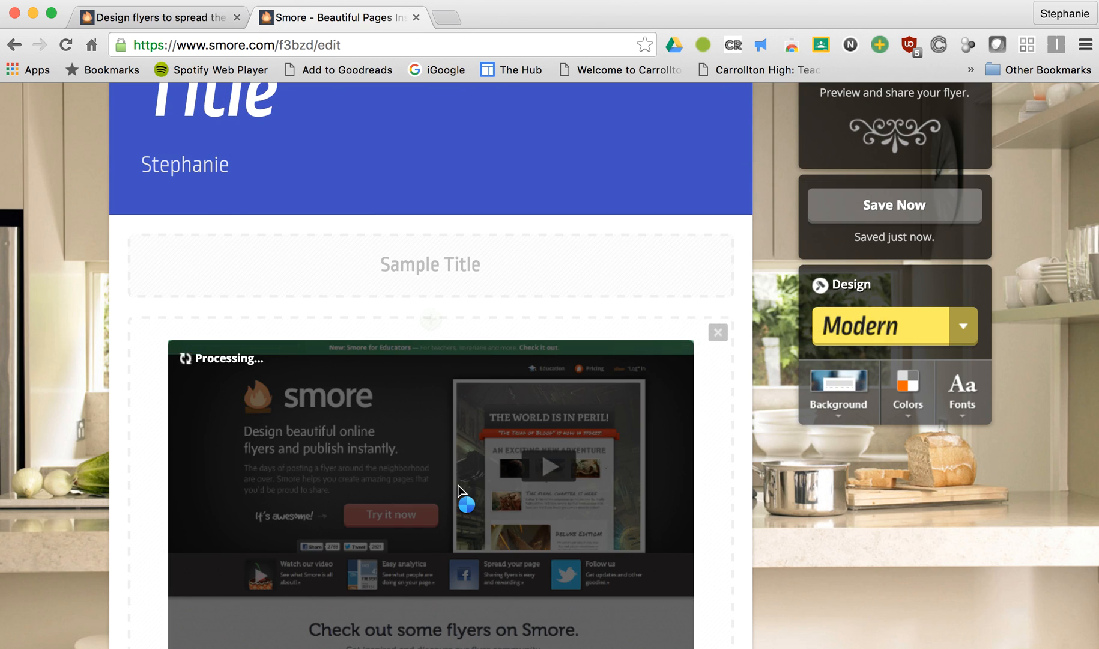
Replace the Sample Title block's text with "Title" and leave its link empty.
{"action": "scroll", "coordinate": [458, 489], "scroll_direction": "up", "scroll_amount": 5}
{"action": "left_click", "coordinate": [441, 397]}
{"action": "type", "text": "Title"}
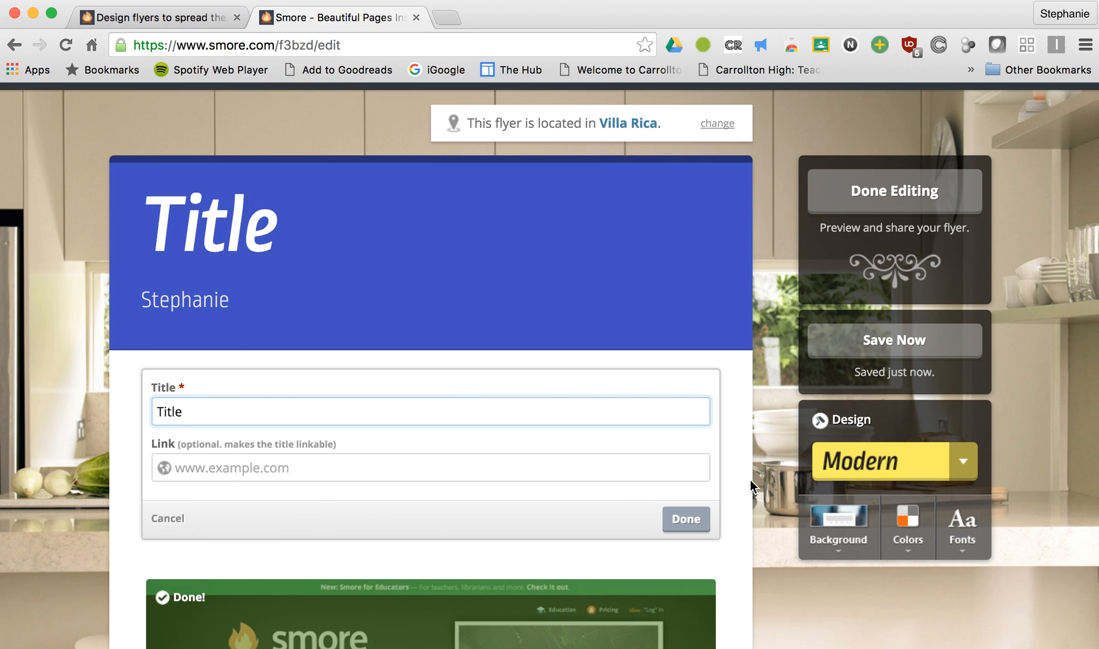
{"action": "left_click", "coordinate": [686, 520]}
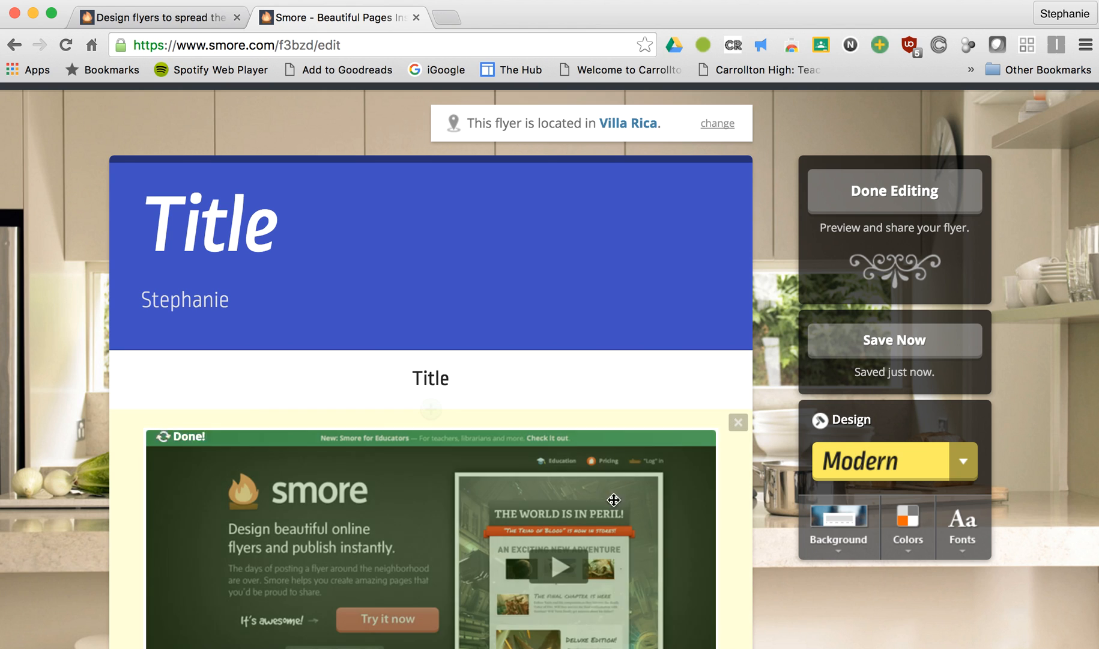
Examine the flyer's content from the heading down to the About us block.
{"action": "scroll", "coordinate": [496, 442], "scroll_direction": "down", "scroll_amount": 2}
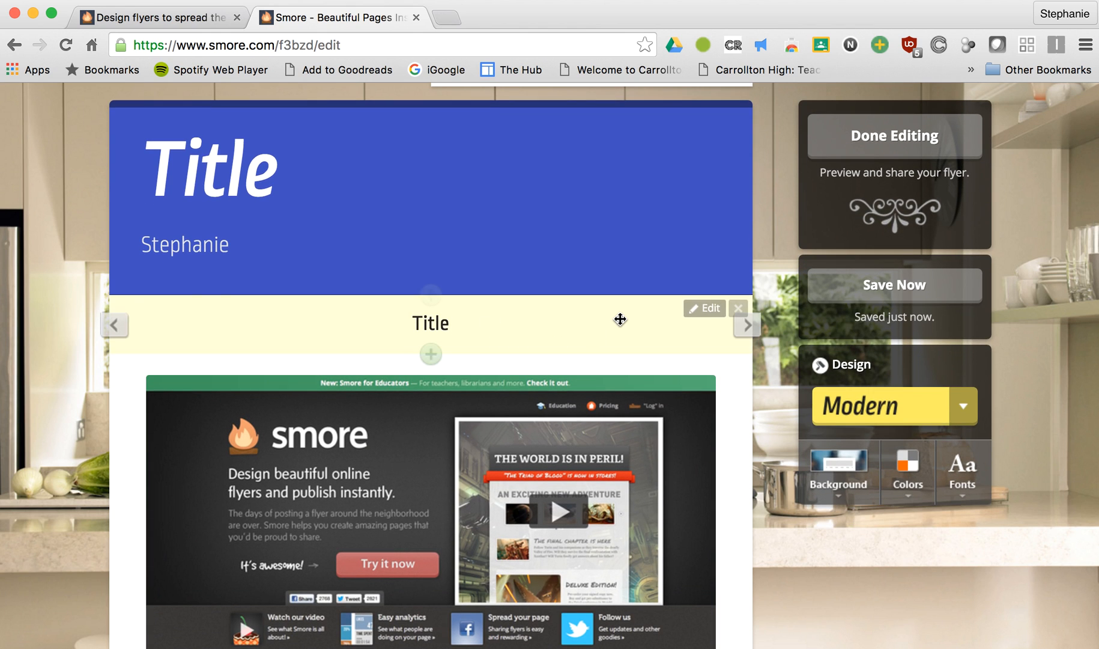
{"action": "scroll", "coordinate": [528, 347], "scroll_direction": "down", "scroll_amount": 10}
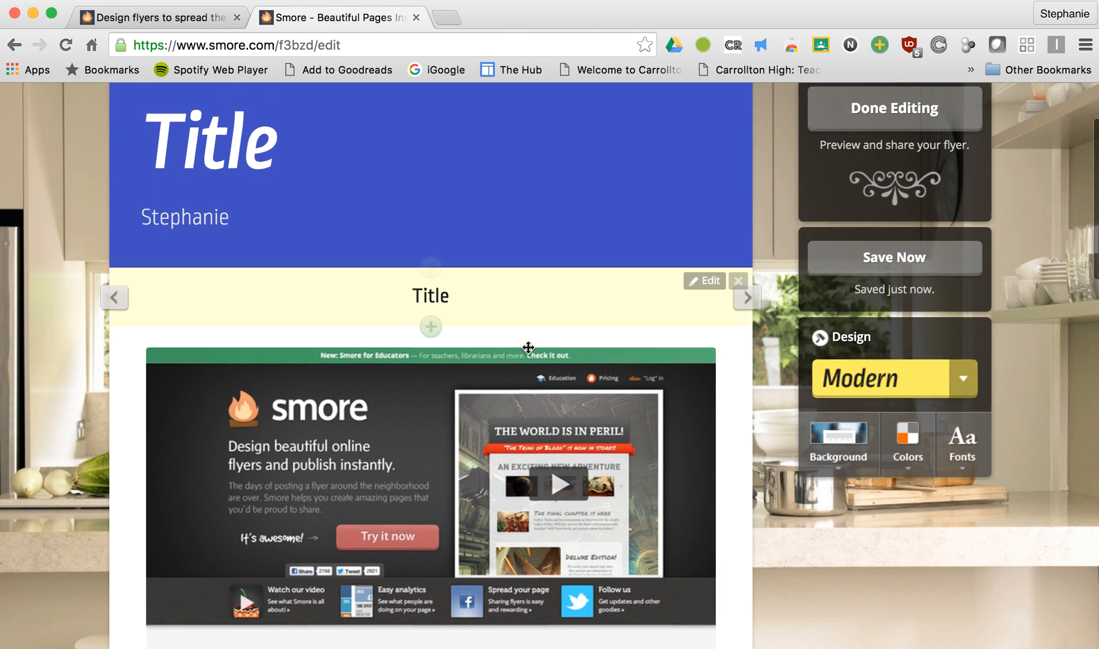
{"action": "scroll", "coordinate": [528, 347], "scroll_direction": "down", "scroll_amount": 10}
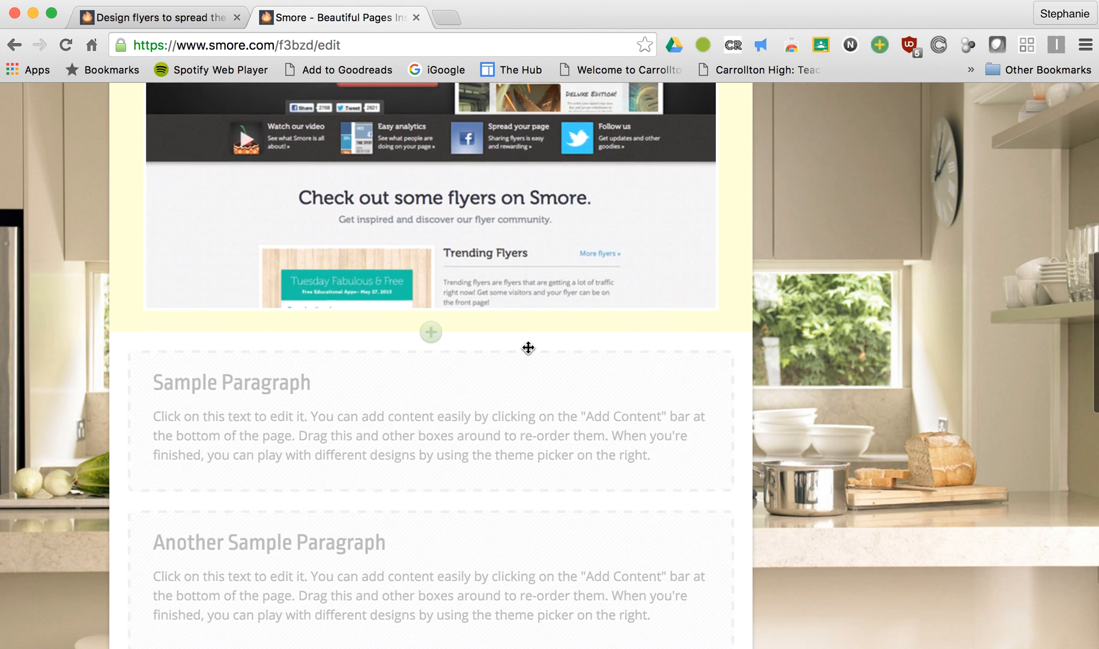
{"action": "scroll", "coordinate": [528, 347], "scroll_direction": "up", "scroll_amount": 1}
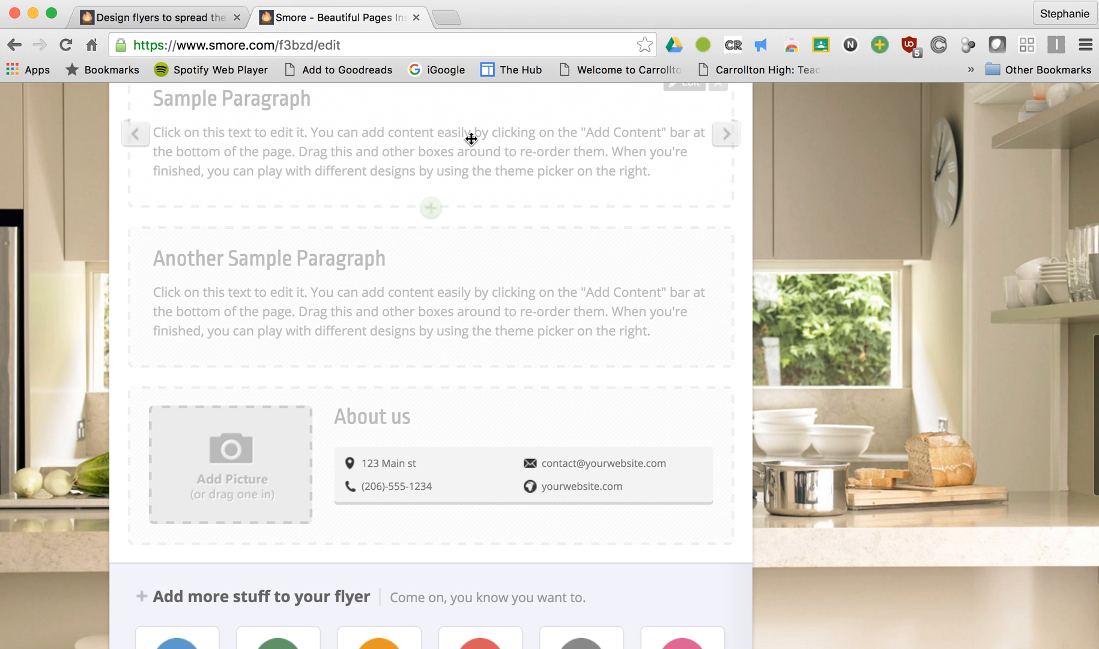
{"action": "scroll", "coordinate": [459, 252], "scroll_direction": "up", "scroll_amount": 10}
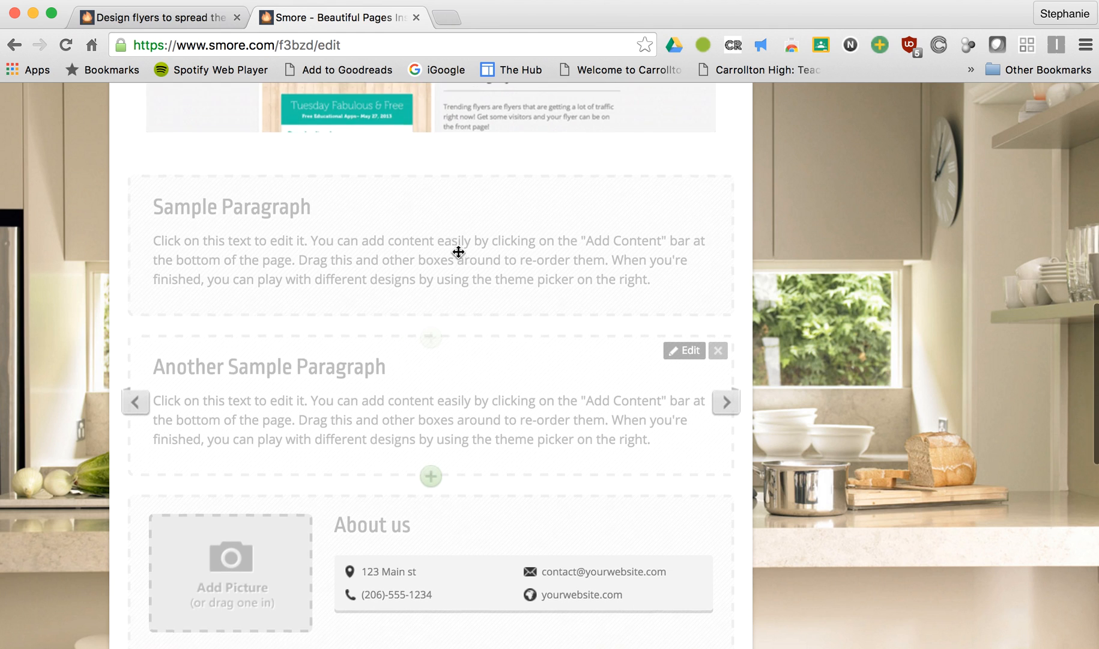
{"action": "scroll", "coordinate": [458, 251], "scroll_direction": "up", "scroll_amount": 10}
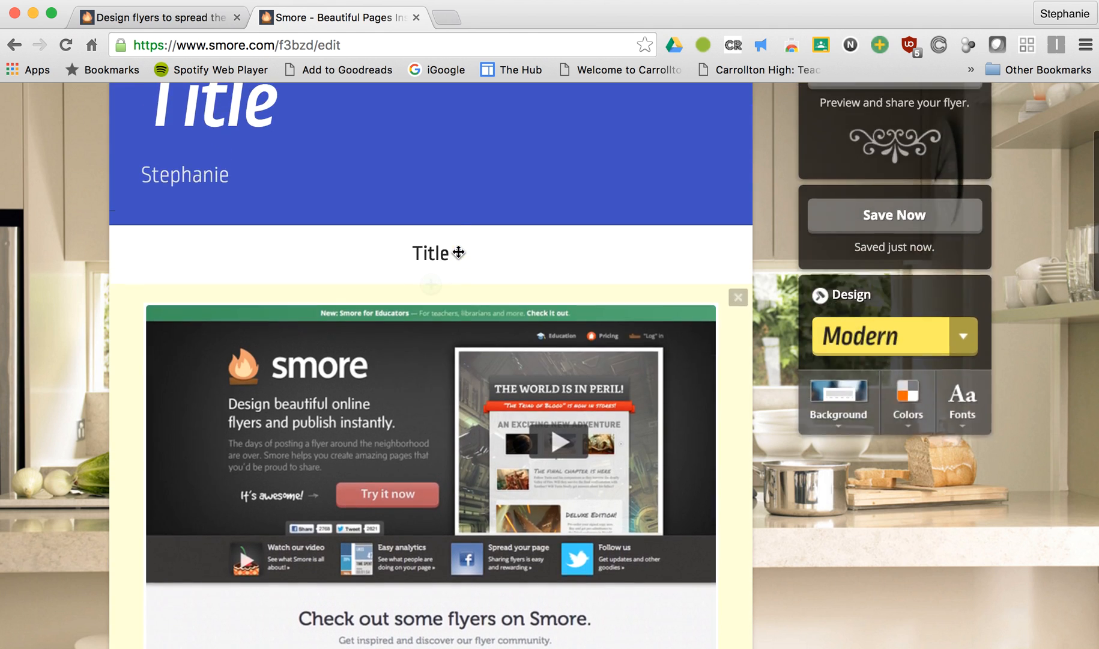
{"action": "scroll", "coordinate": [506, 492], "scroll_direction": "down", "scroll_amount": 8}
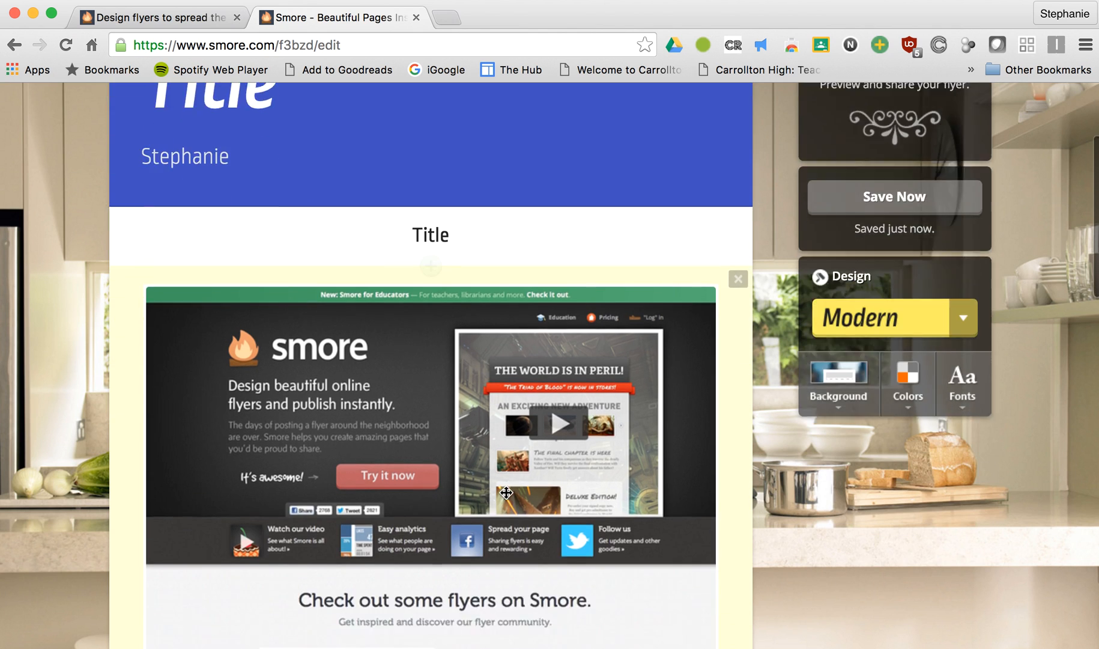
{"action": "scroll", "coordinate": [506, 492], "scroll_direction": "up", "scroll_amount": 8}
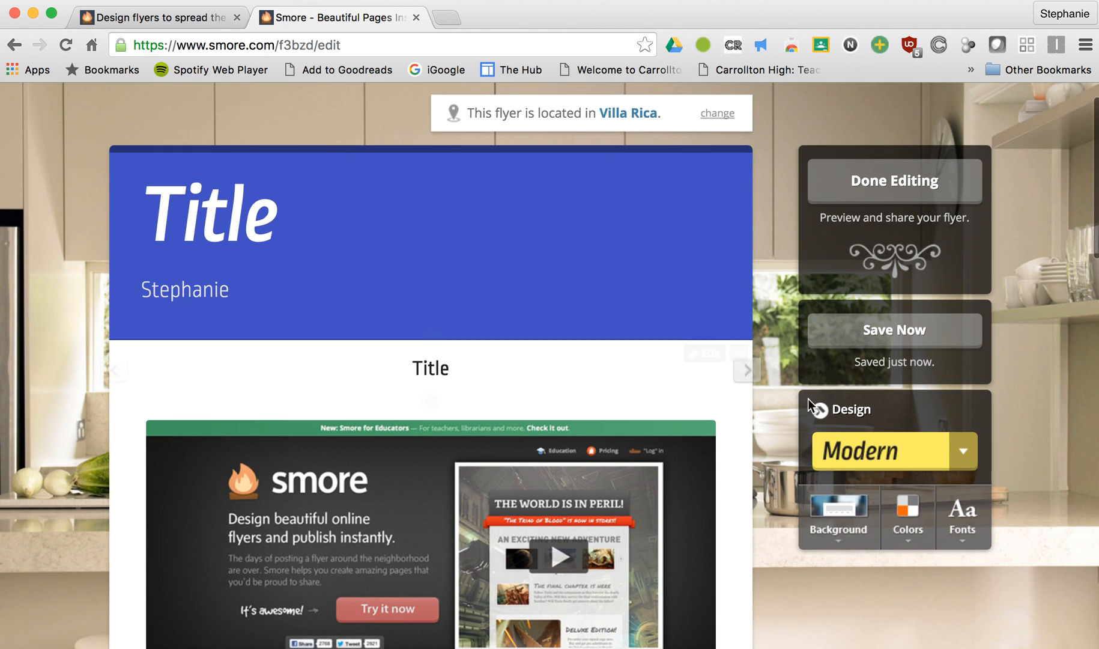
Apply the Blossom design to the flyer and choose the pink tulips on blue background.
{"action": "scroll", "coordinate": [733, 480], "scroll_direction": "down", "scroll_amount": 2}
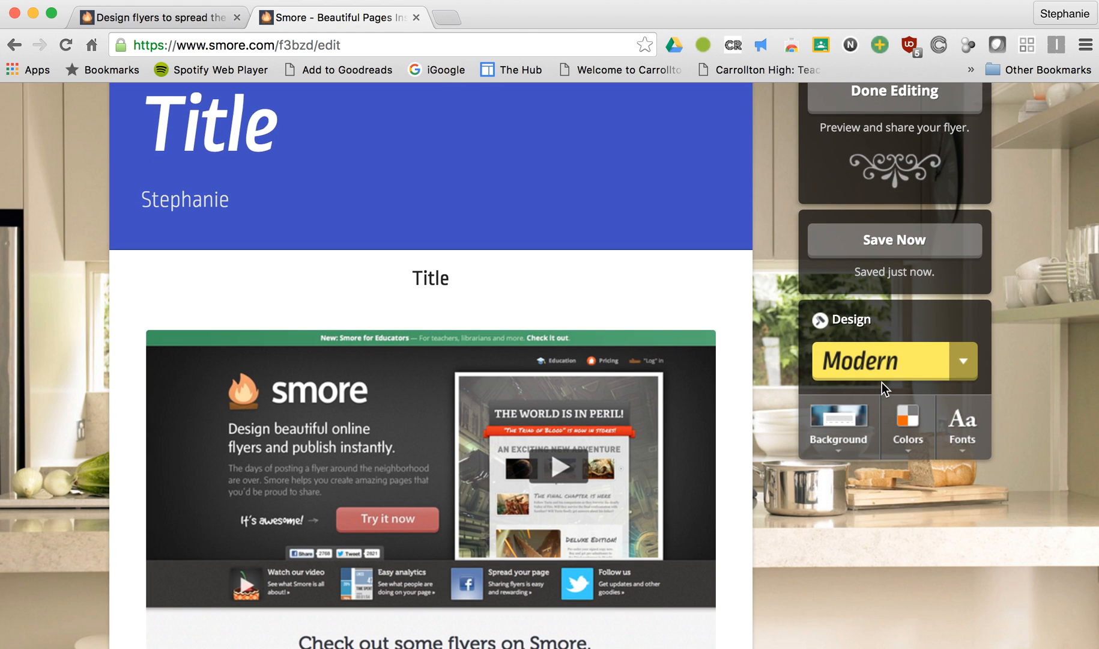
{"action": "left_click", "coordinate": [968, 370]}
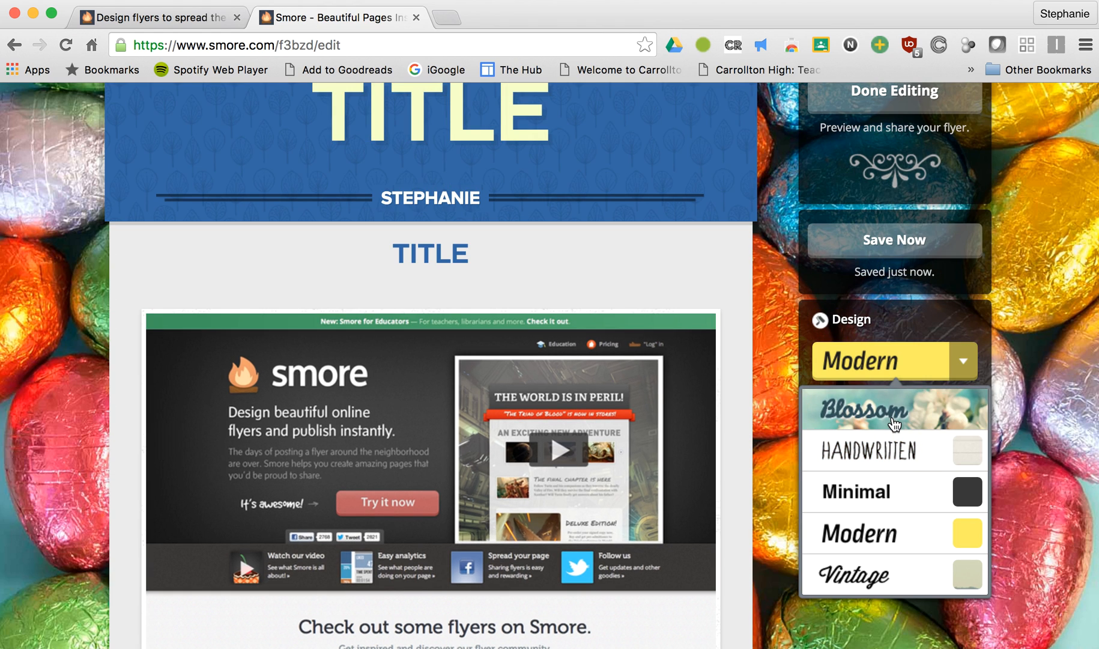
{"action": "left_click", "coordinate": [891, 423]}
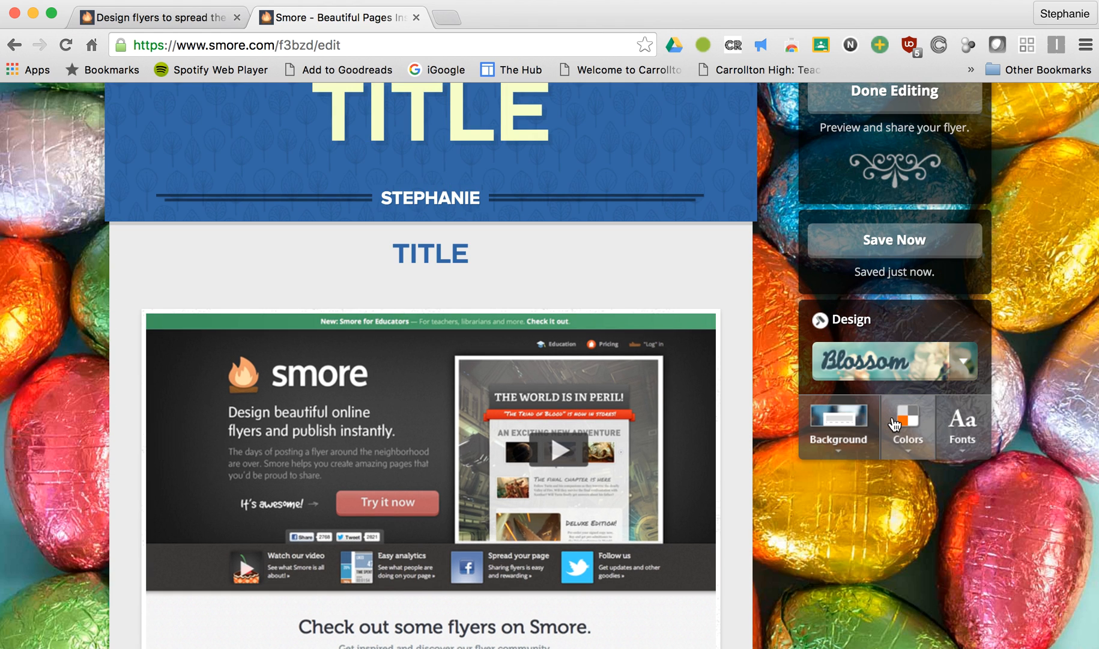
{"action": "left_click", "coordinate": [843, 428]}
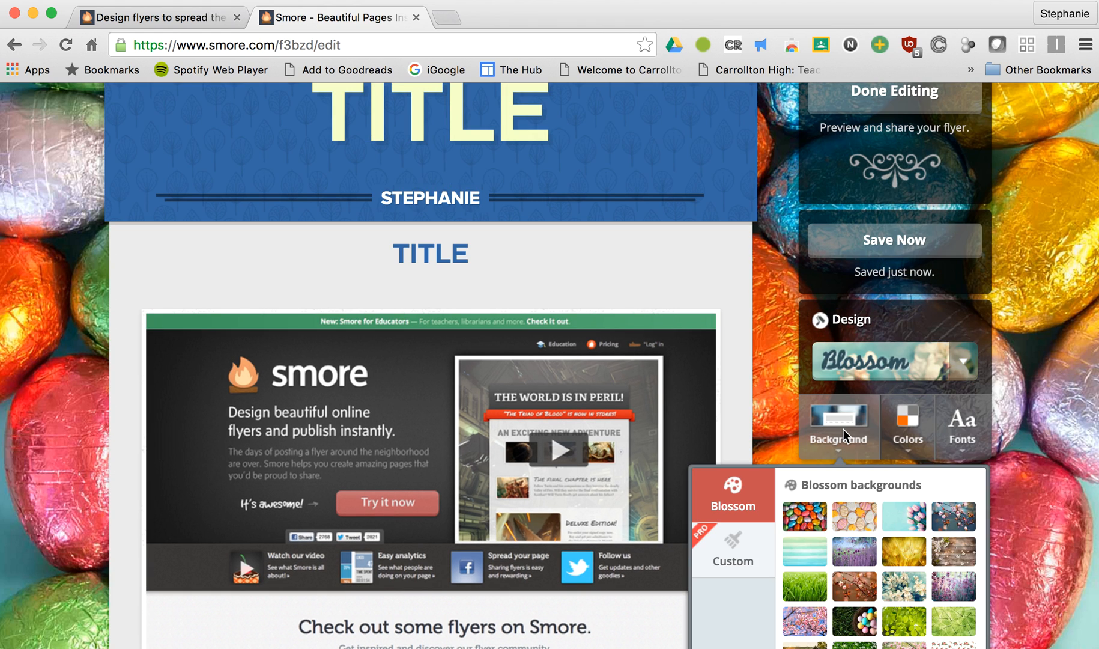
{"action": "left_click", "coordinate": [904, 516]}
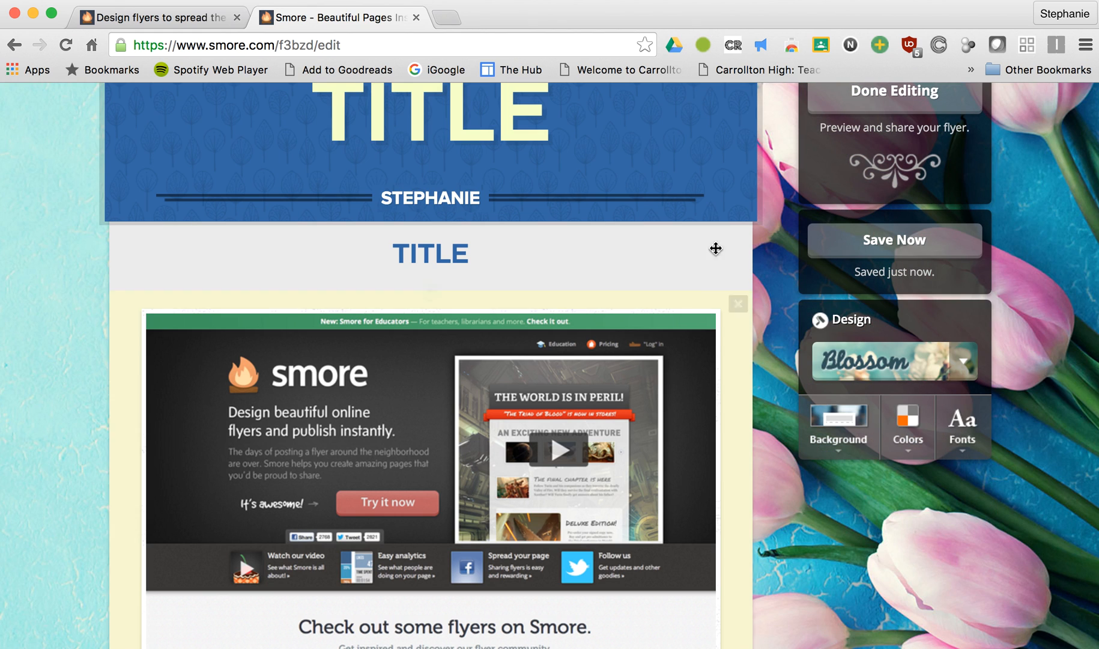
Try the alternative header layouts, including the ribbon under the title, and return to the centered layout with double lines.
{"action": "scroll", "coordinate": [744, 287], "scroll_direction": "up", "scroll_amount": 3}
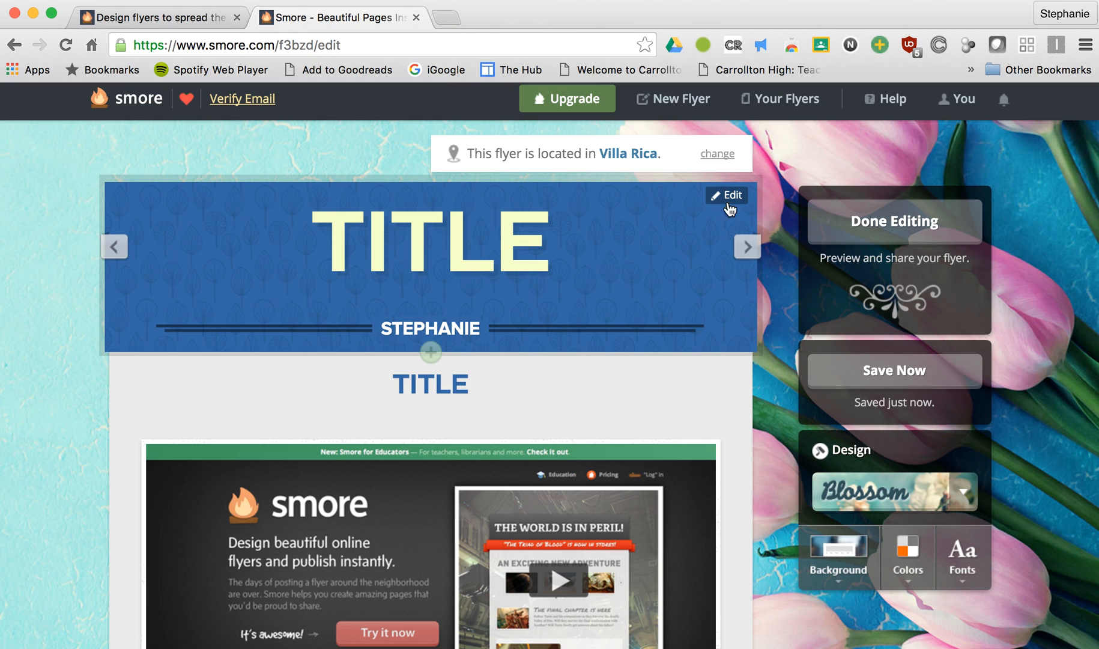
{"action": "left_click", "coordinate": [748, 249]}
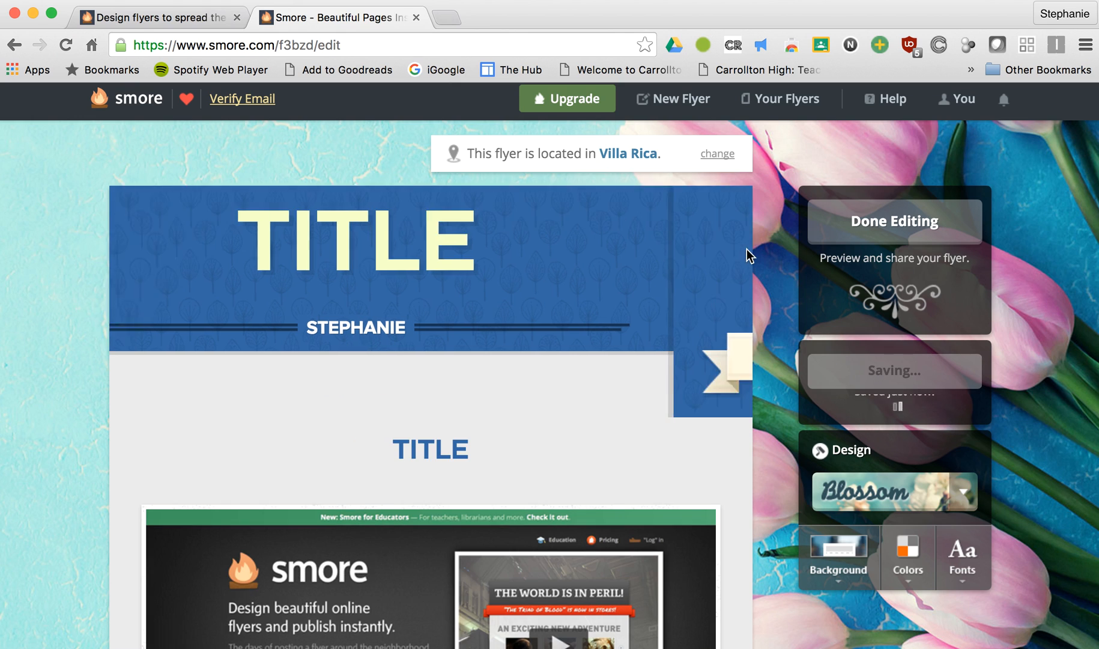
{"action": "left_click", "coordinate": [746, 249]}
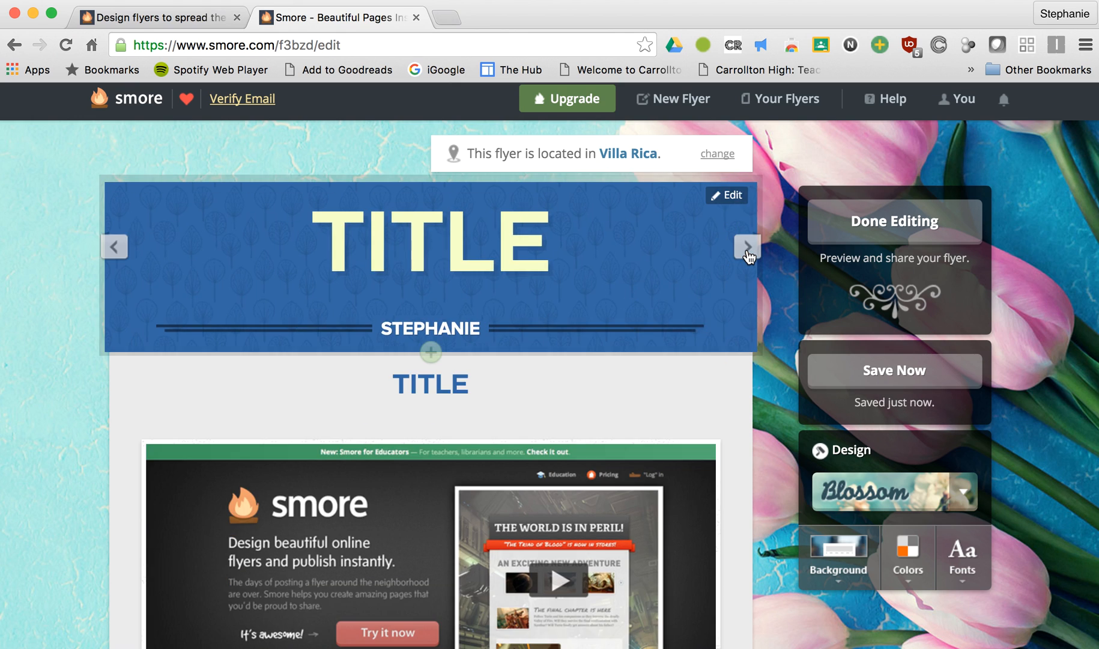
{"action": "left_click", "coordinate": [747, 250]}
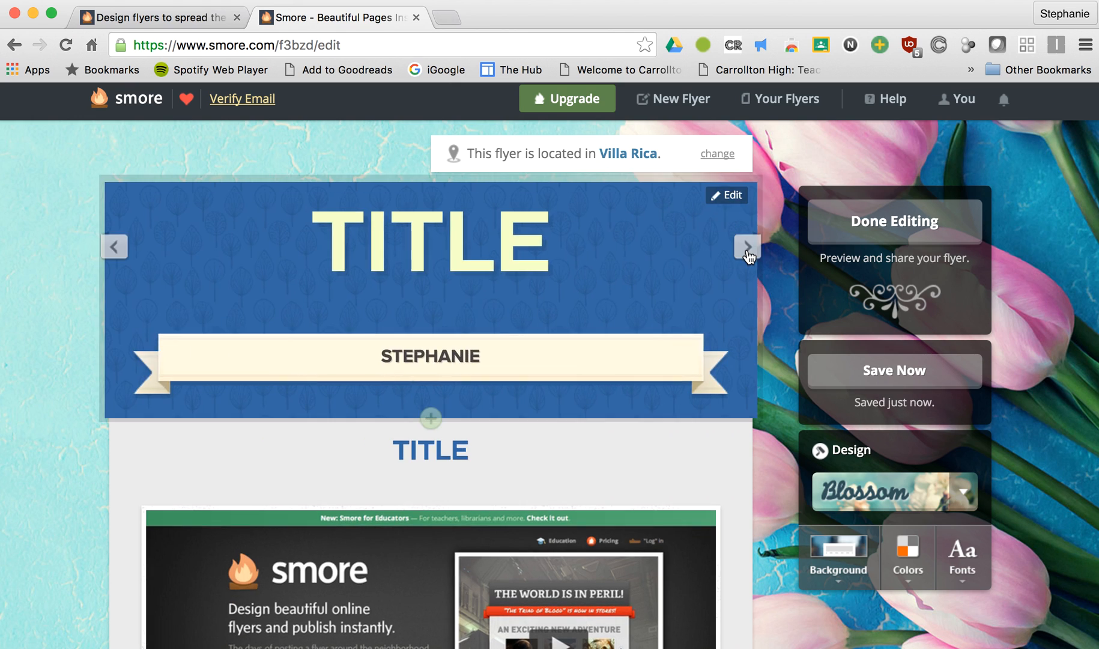
{"action": "left_click", "coordinate": [747, 250]}
{"action": "left_click", "coordinate": [747, 249]}
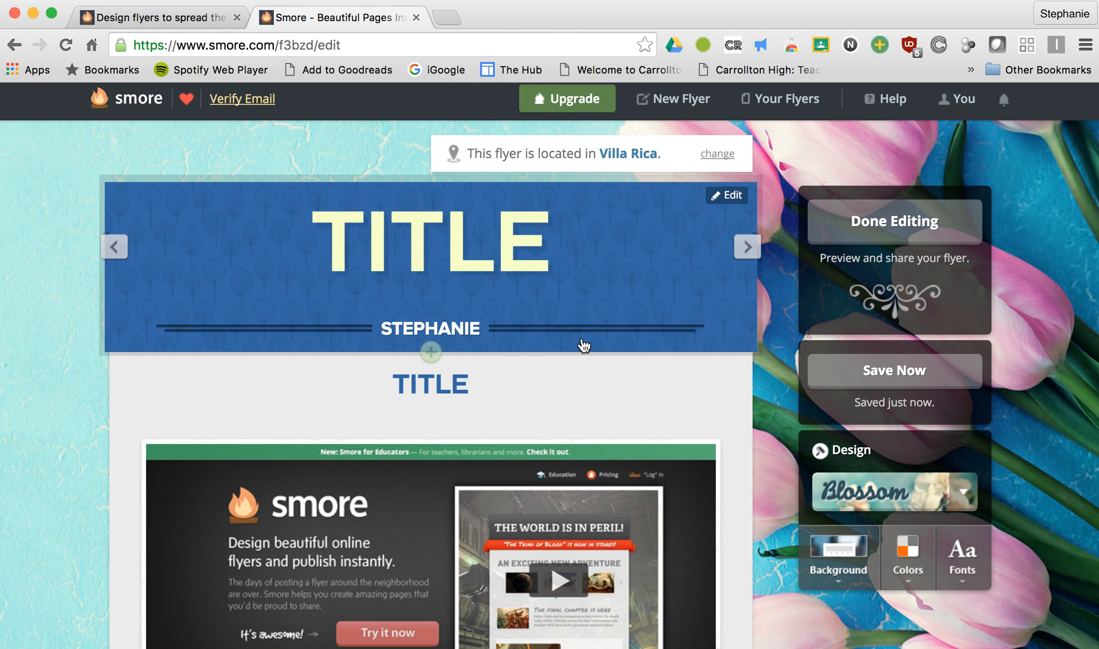
Switch the Sample Paragraph block to the layout with a picture placeholder to the left of the text.
{"action": "scroll", "coordinate": [581, 343], "scroll_direction": "down", "scroll_amount": 2}
{"action": "scroll", "coordinate": [739, 378], "scroll_direction": "down", "scroll_amount": 7}
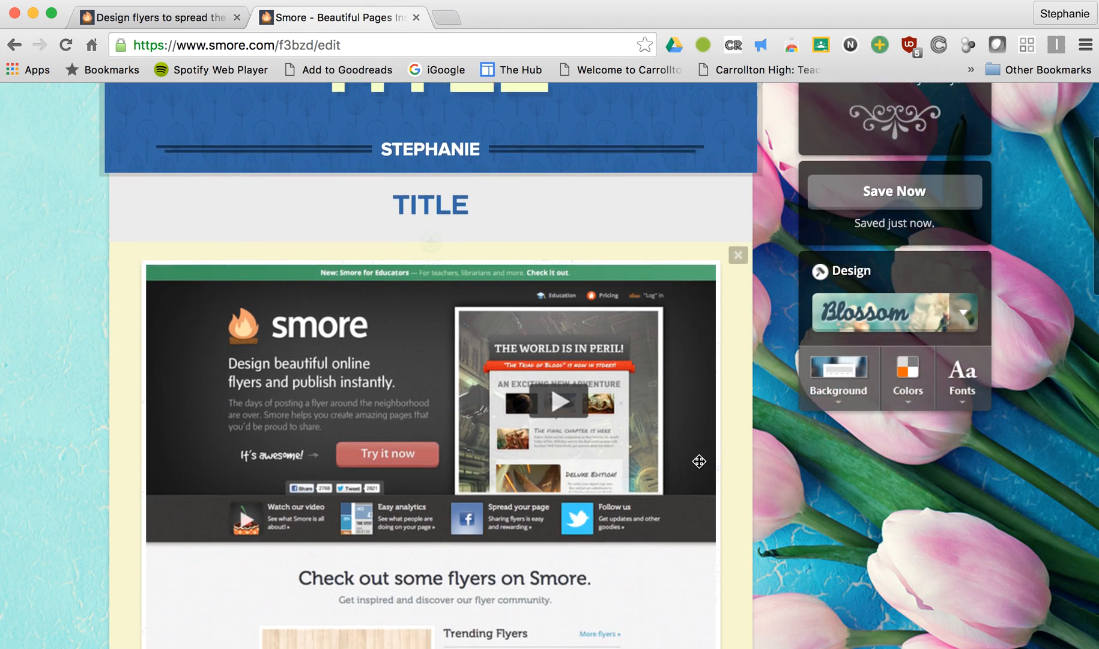
{"action": "scroll", "coordinate": [579, 516], "scroll_direction": "down", "scroll_amount": 1}
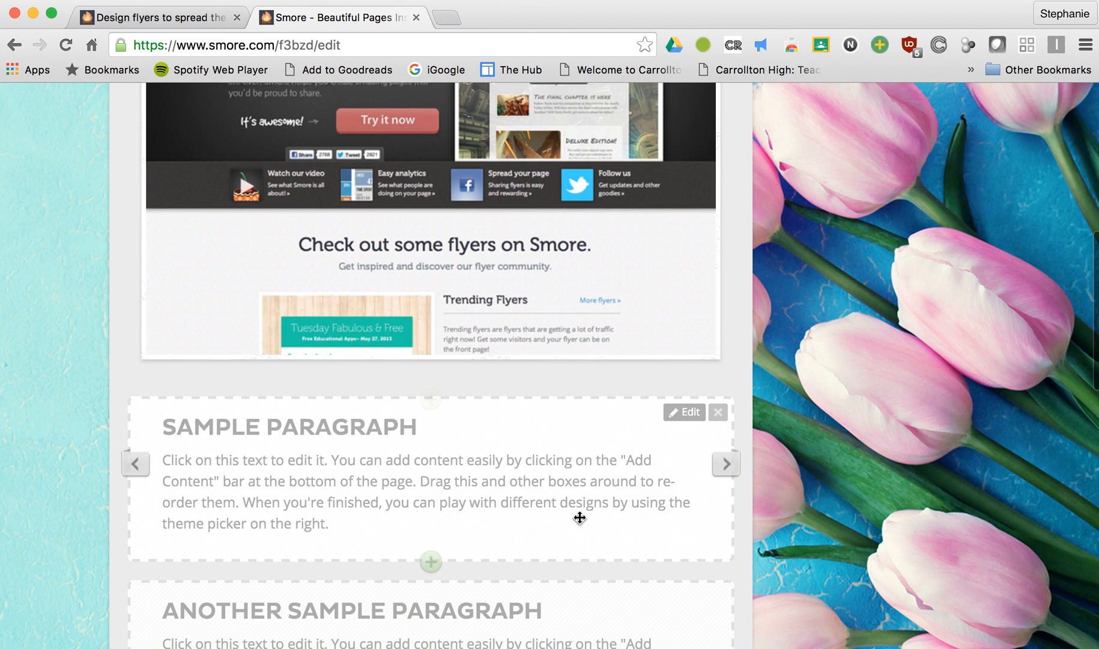
{"action": "scroll", "coordinate": [661, 240], "scroll_direction": "up", "scroll_amount": 5}
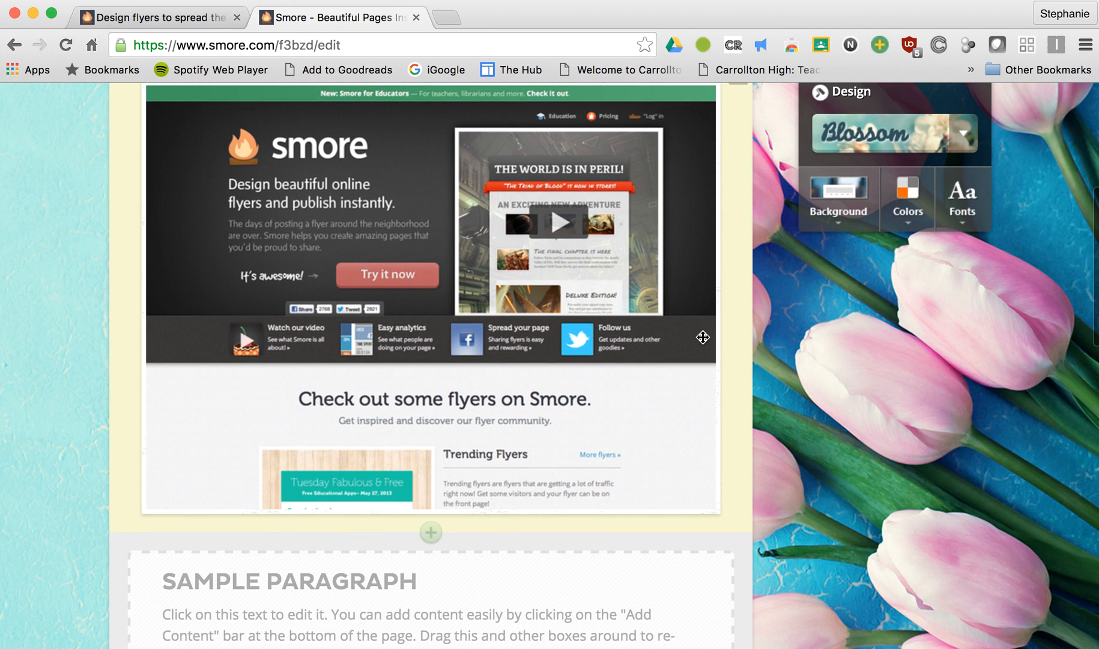
{"action": "scroll", "coordinate": [703, 335], "scroll_direction": "down", "scroll_amount": 8}
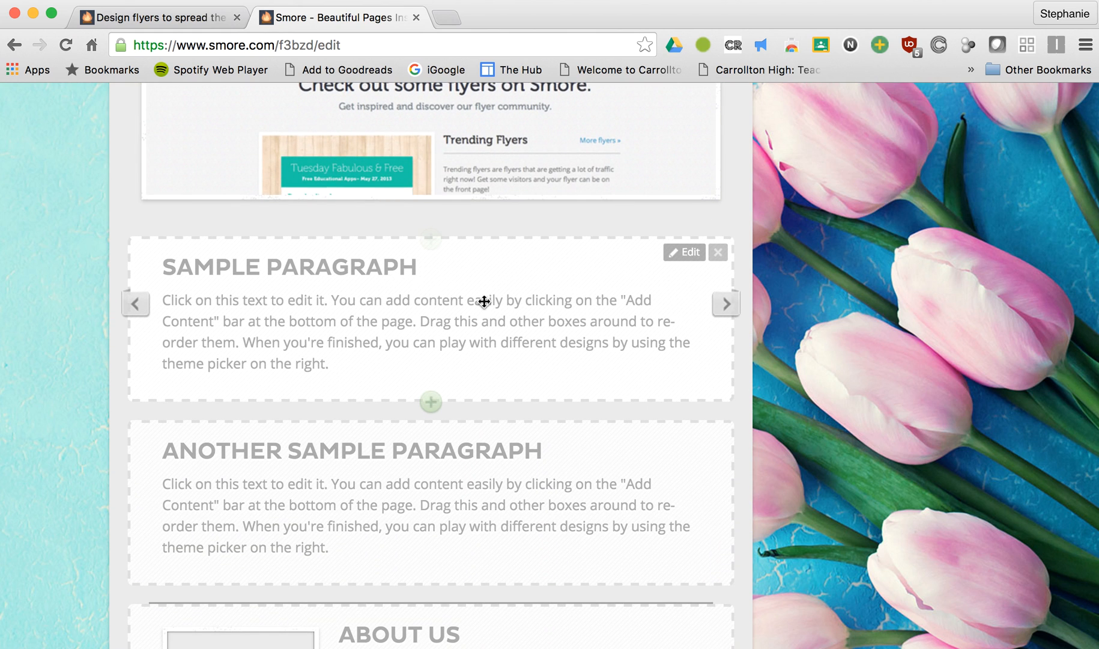
{"action": "left_click", "coordinate": [726, 306]}
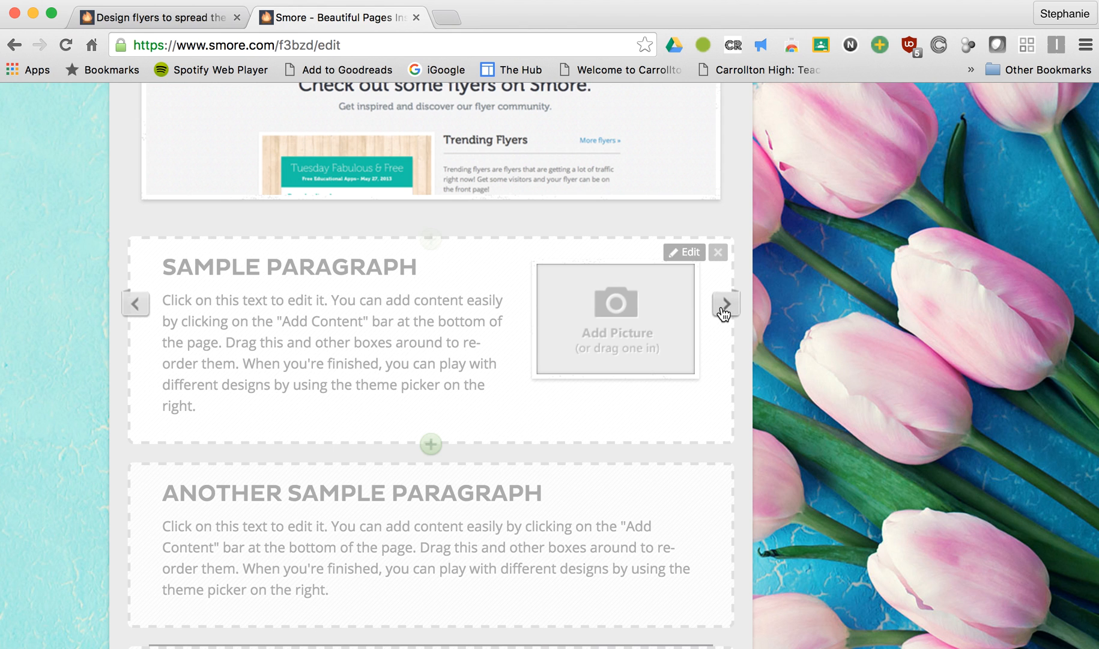
{"action": "left_click", "coordinate": [725, 305]}
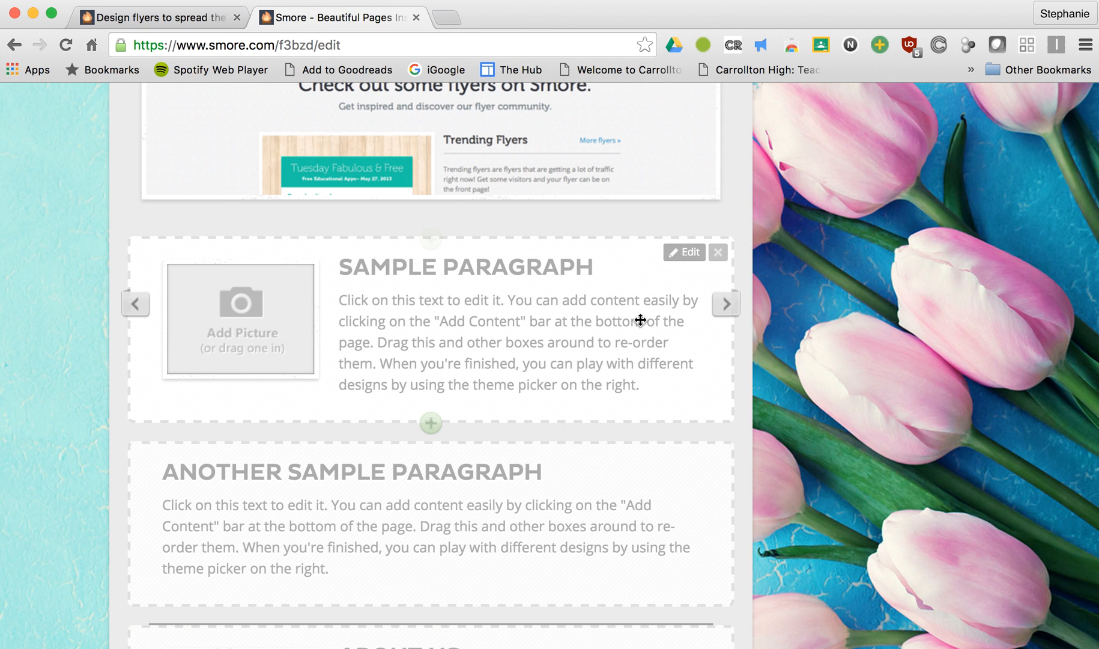
Change the flyer's color scheme to emerald green.
{"action": "scroll", "coordinate": [395, 385], "scroll_direction": "up", "scroll_amount": 10}
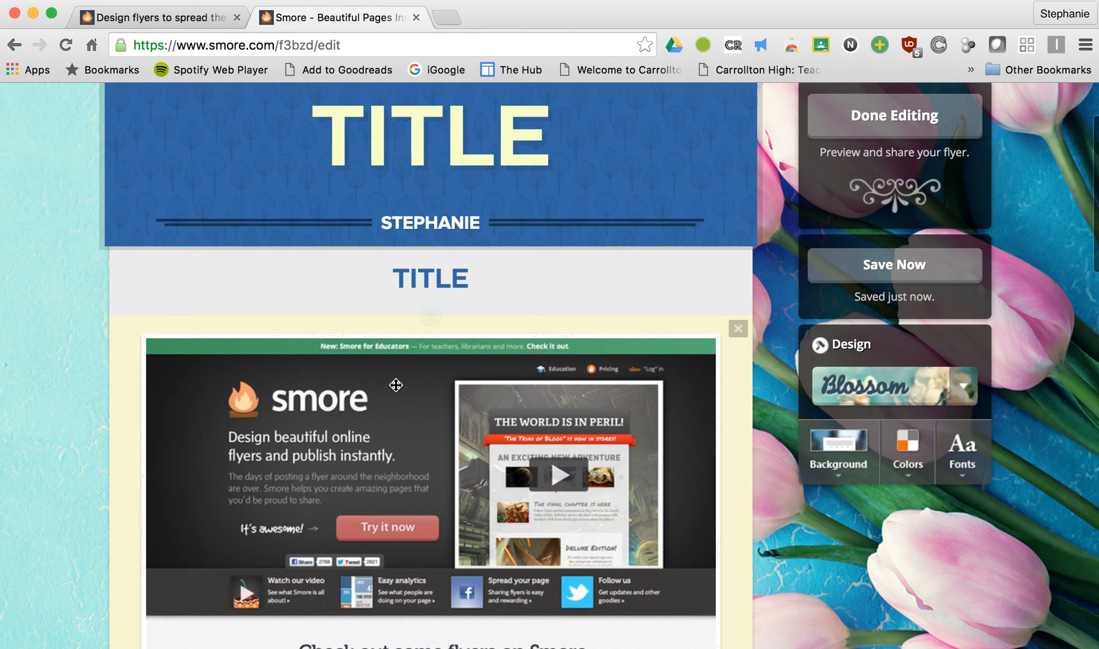
{"action": "scroll", "coordinate": [396, 385], "scroll_direction": "up", "scroll_amount": 3}
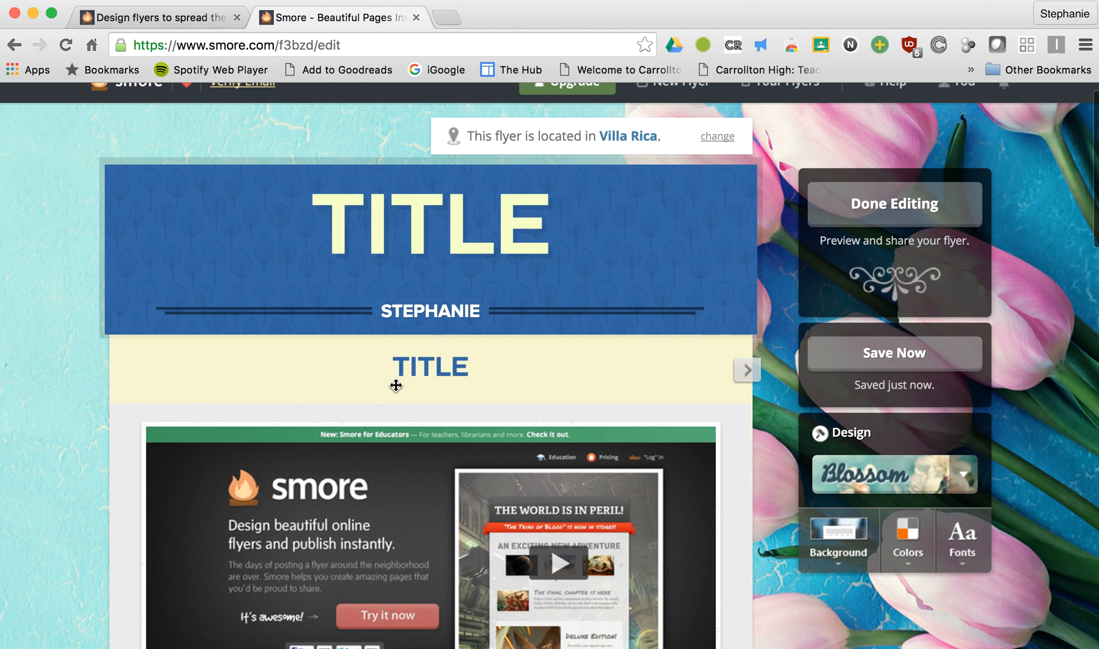
{"action": "left_click", "coordinate": [910, 552]}
{"action": "scroll", "coordinate": [899, 594], "scroll_direction": "down", "scroll_amount": 3}
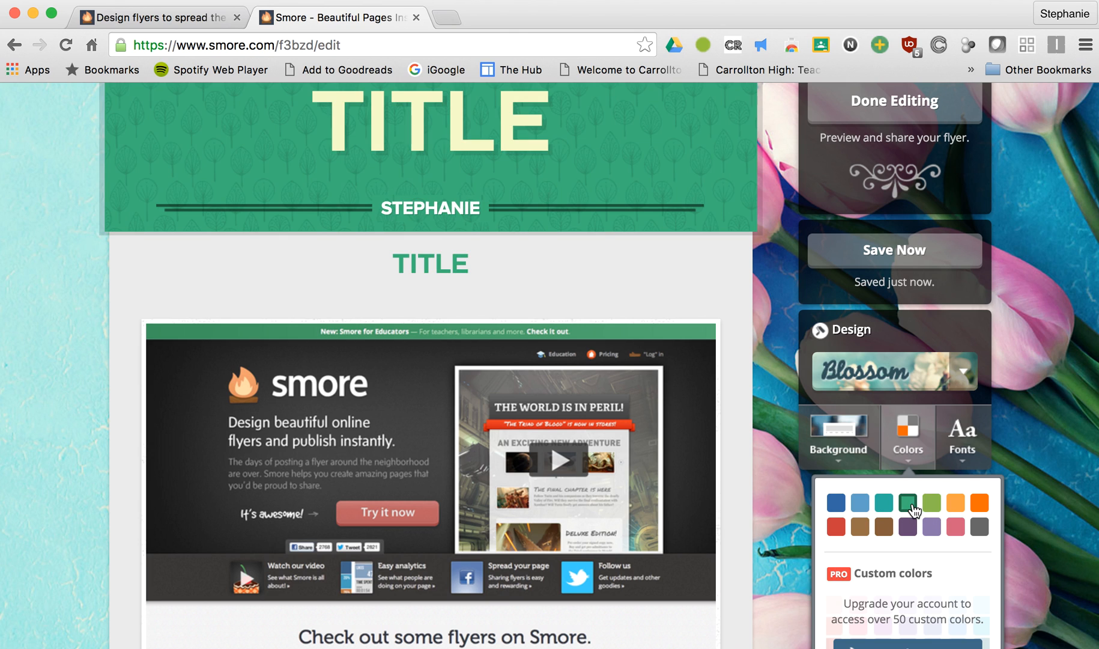
{"action": "left_click", "coordinate": [914, 510]}
Set the flyer's font to Wisdom.
{"action": "left_click", "coordinate": [967, 428]}
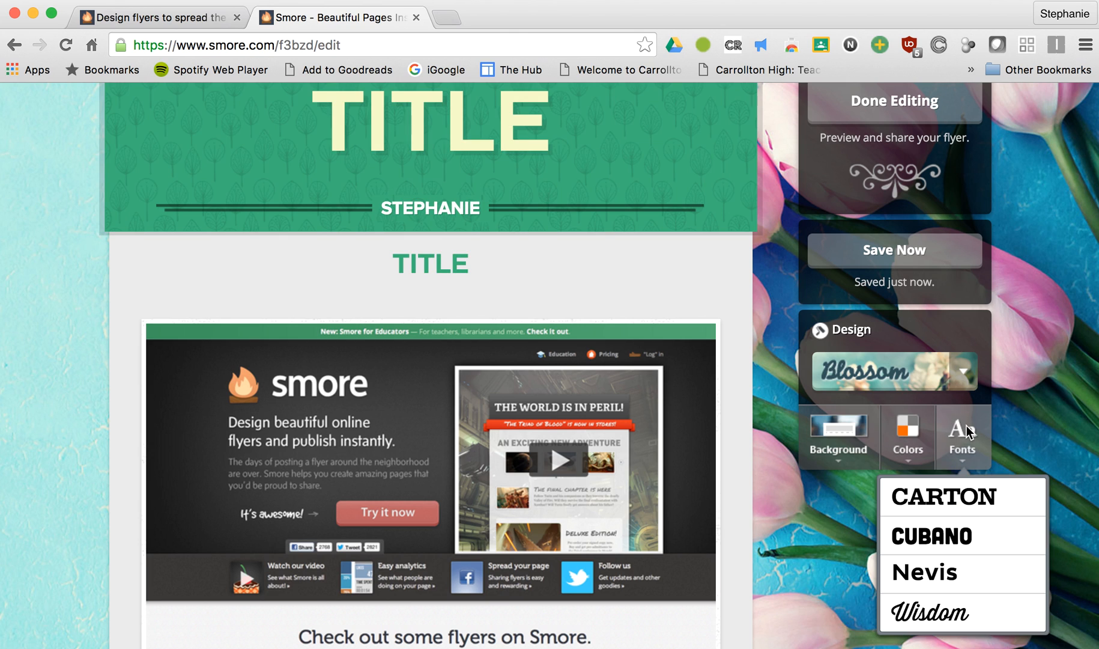
{"action": "left_click", "coordinate": [948, 604]}
{"action": "scroll", "coordinate": [949, 605], "scroll_direction": "up", "scroll_amount": 4}
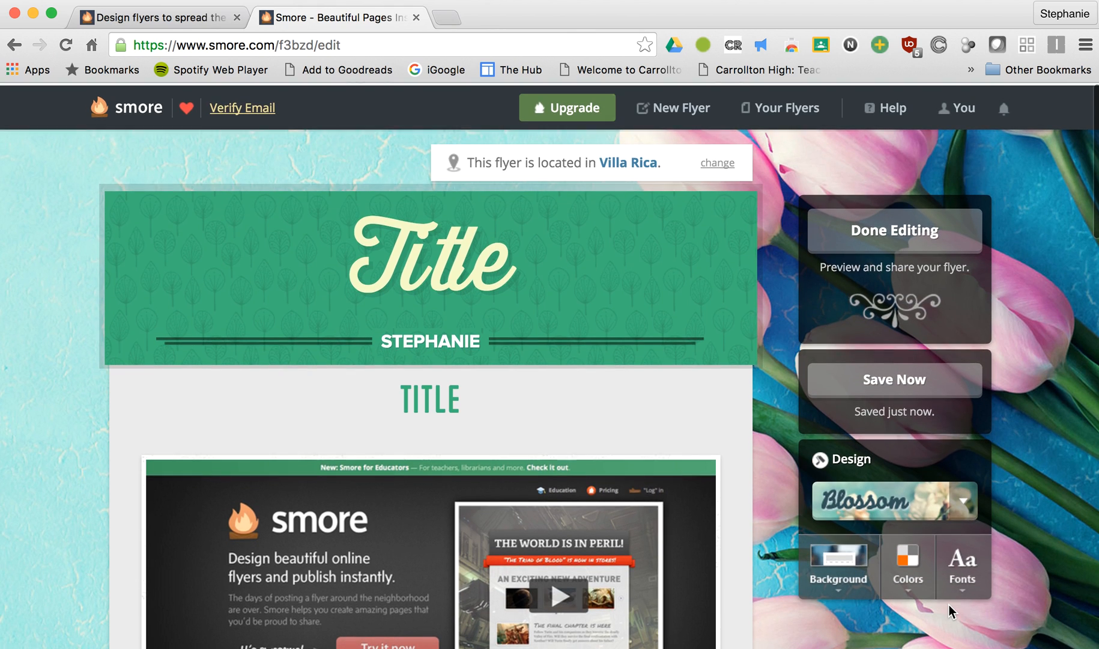
Review the list of available flyer designs and close it, keeping Blossom.
{"action": "scroll", "coordinate": [986, 544], "scroll_direction": "down", "scroll_amount": 2}
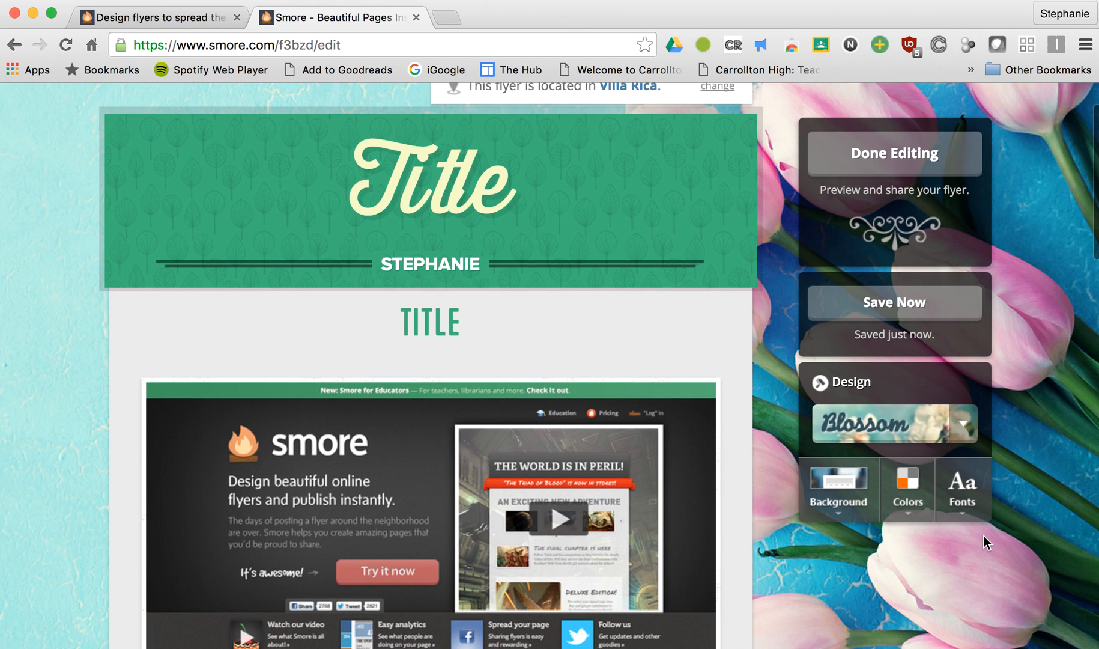
{"action": "left_click", "coordinate": [963, 430]}
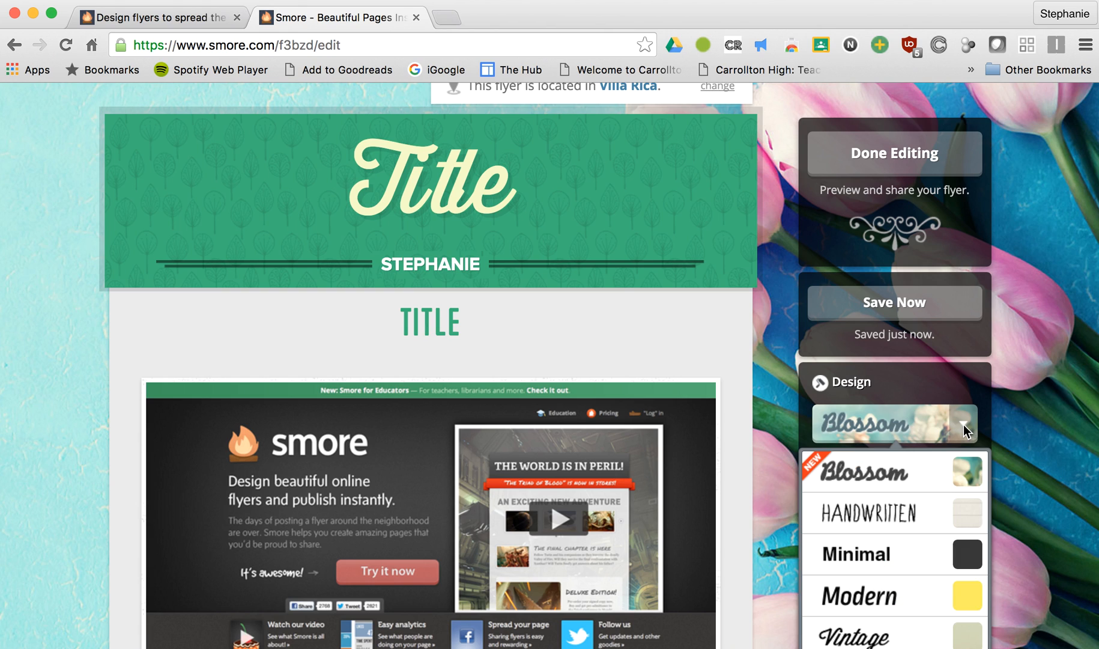
{"action": "scroll", "coordinate": [963, 426], "scroll_direction": "down", "scroll_amount": 2}
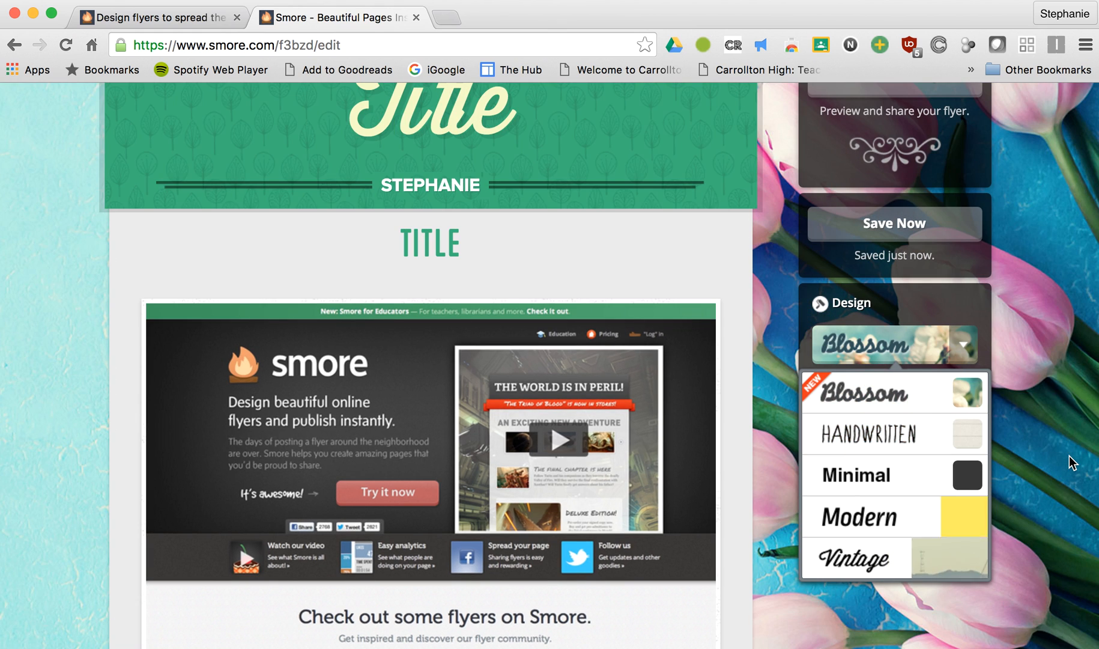
{"action": "left_click", "coordinate": [1070, 457]}
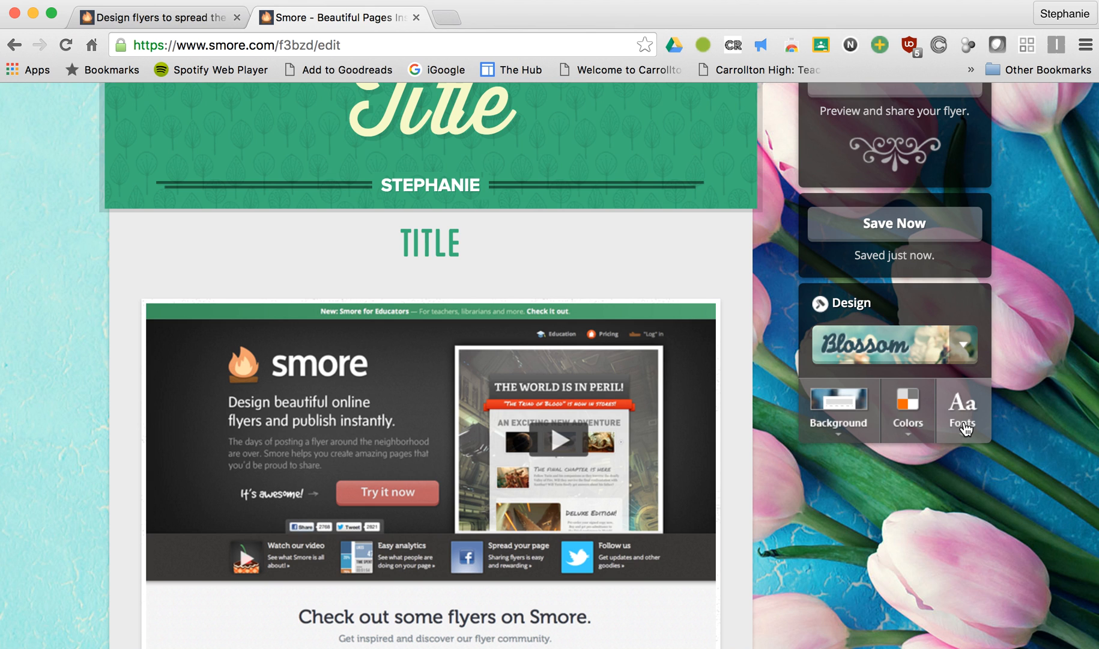
Save the flyer and finish editing so that it is published online.
{"action": "scroll", "coordinate": [698, 421], "scroll_direction": "up", "scroll_amount": 5}
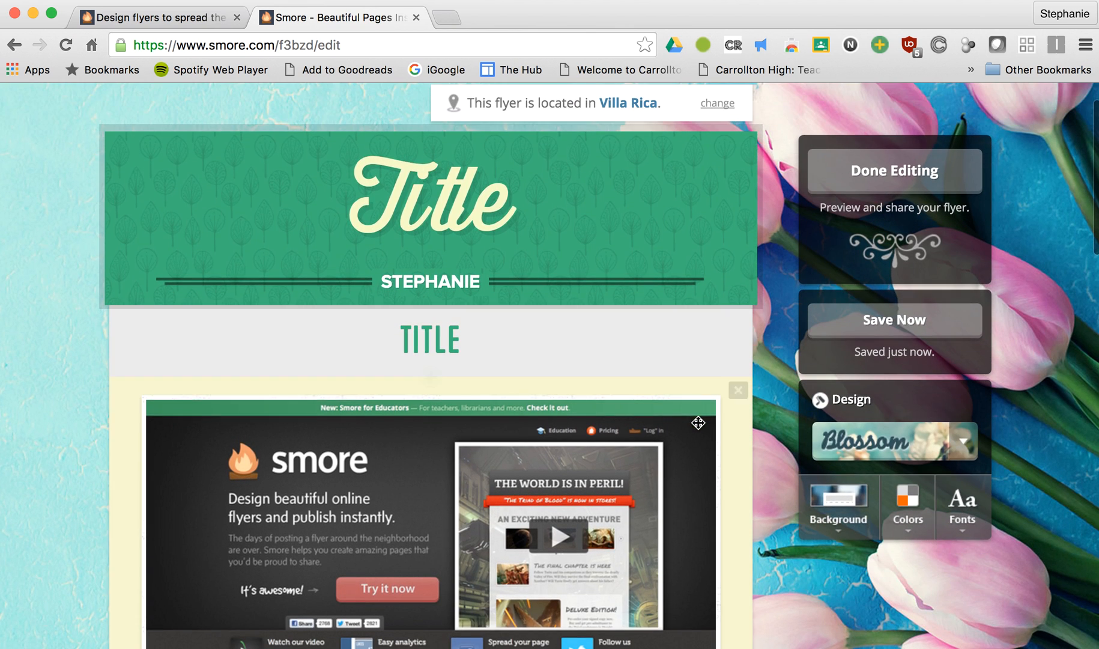
{"action": "left_click", "coordinate": [895, 322]}
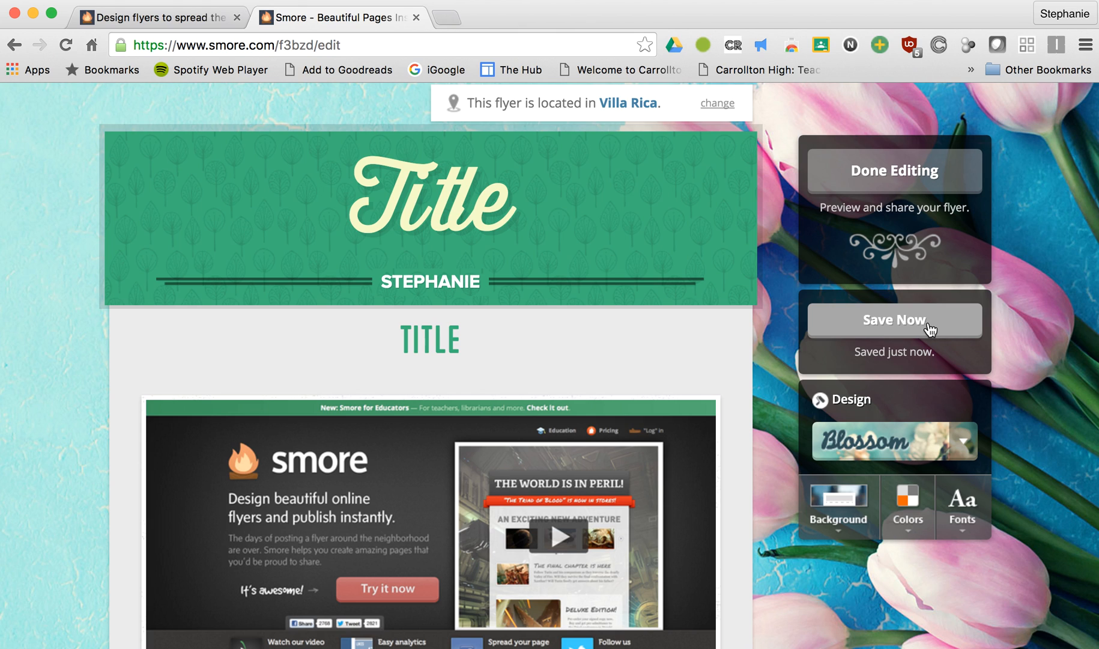
{"action": "left_click", "coordinate": [893, 174]}
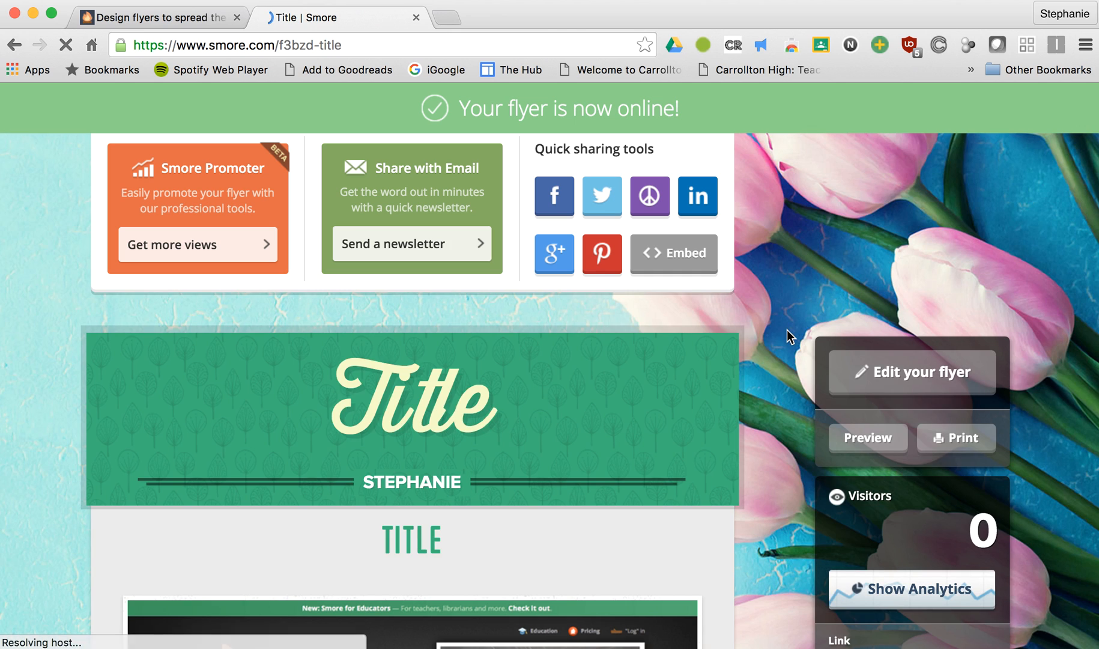
Review the published flyer's settings for layout and appearance, privacy and flyer actions, and close them without changes.
{"action": "scroll", "coordinate": [786, 330], "scroll_direction": "down", "scroll_amount": 5}
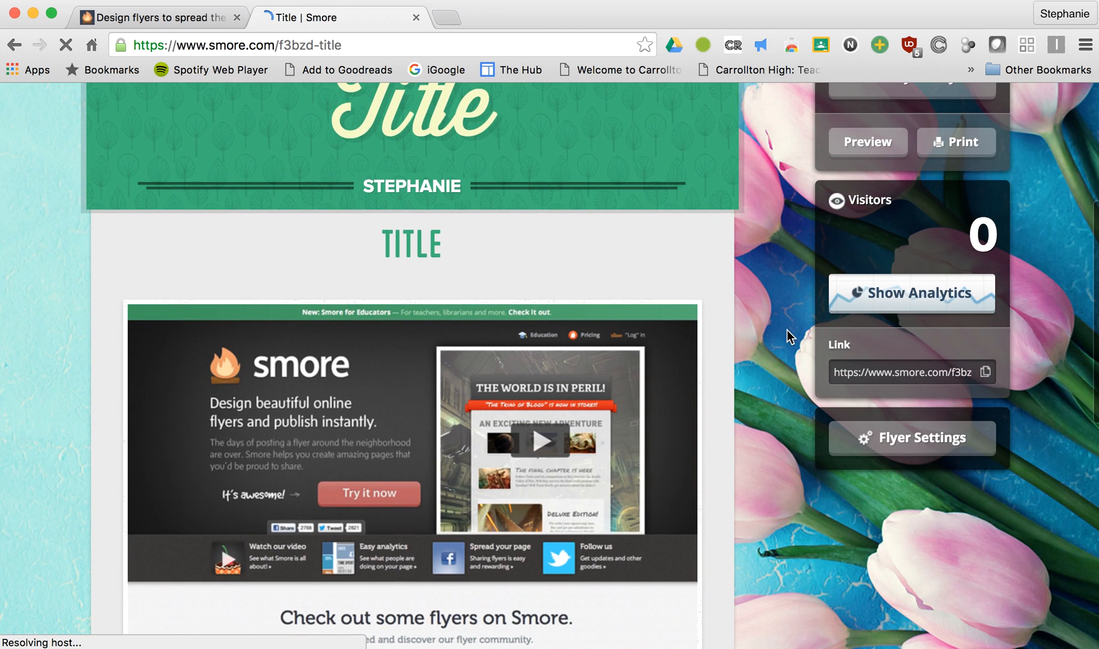
{"action": "scroll", "coordinate": [787, 330], "scroll_direction": "down", "scroll_amount": 4}
{"action": "scroll", "coordinate": [787, 329], "scroll_direction": "up", "scroll_amount": 7}
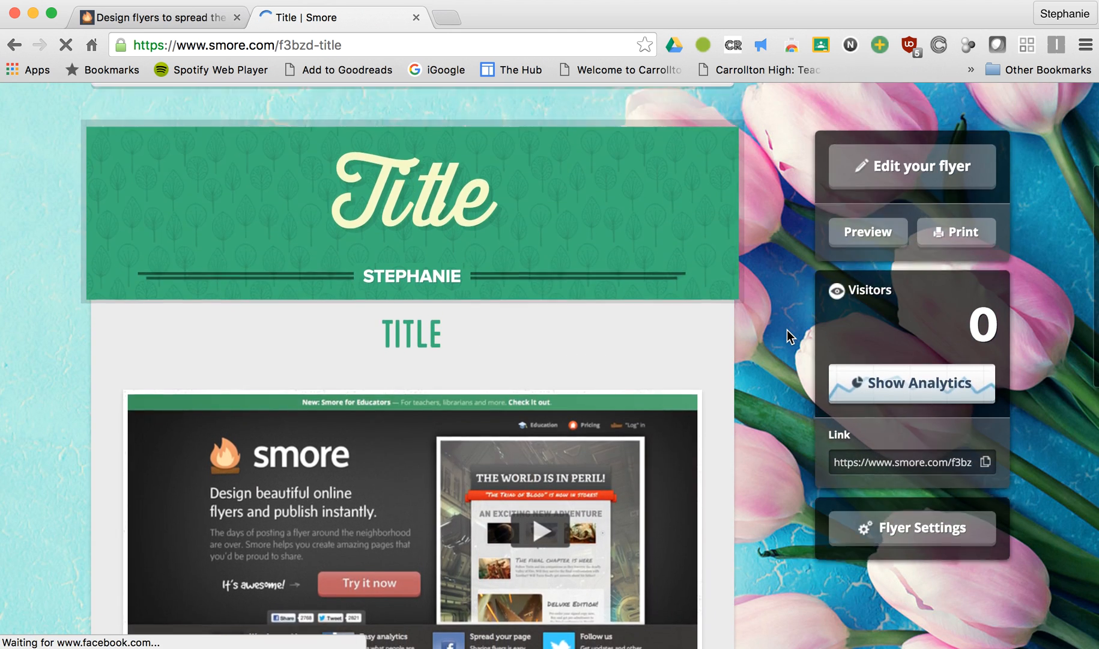
{"action": "scroll", "coordinate": [786, 329], "scroll_direction": "up", "scroll_amount": 2}
{"action": "scroll", "coordinate": [771, 461], "scroll_direction": "down", "scroll_amount": 3}
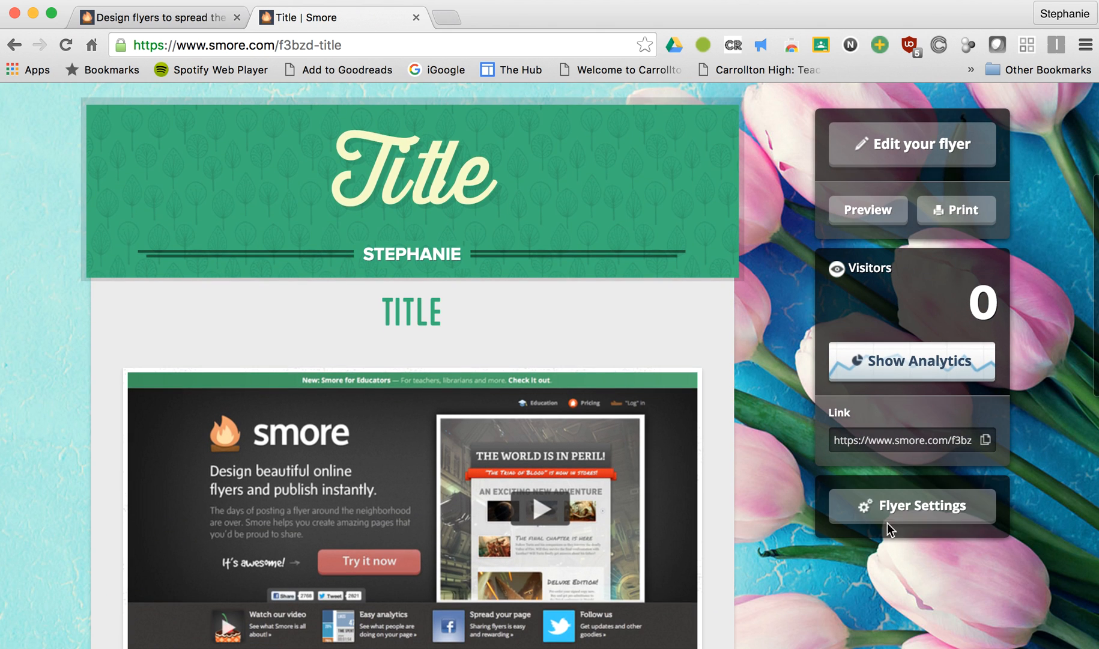
{"action": "left_click", "coordinate": [892, 508]}
{"action": "scroll", "coordinate": [689, 361], "scroll_direction": "down", "scroll_amount": 1}
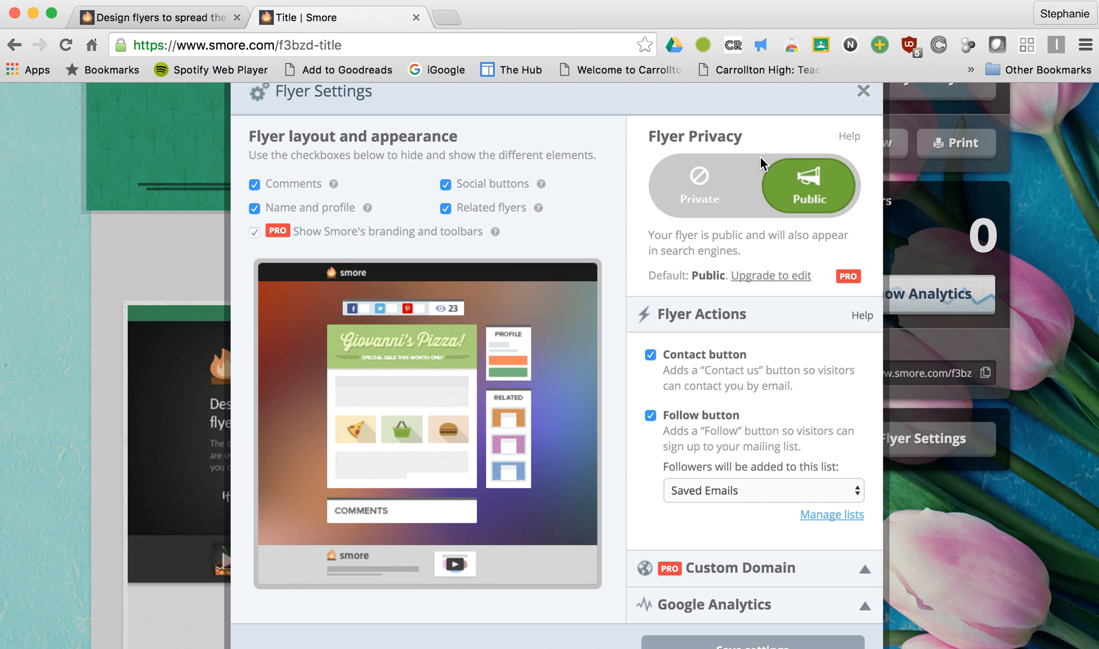
{"action": "left_click", "coordinate": [863, 91]}
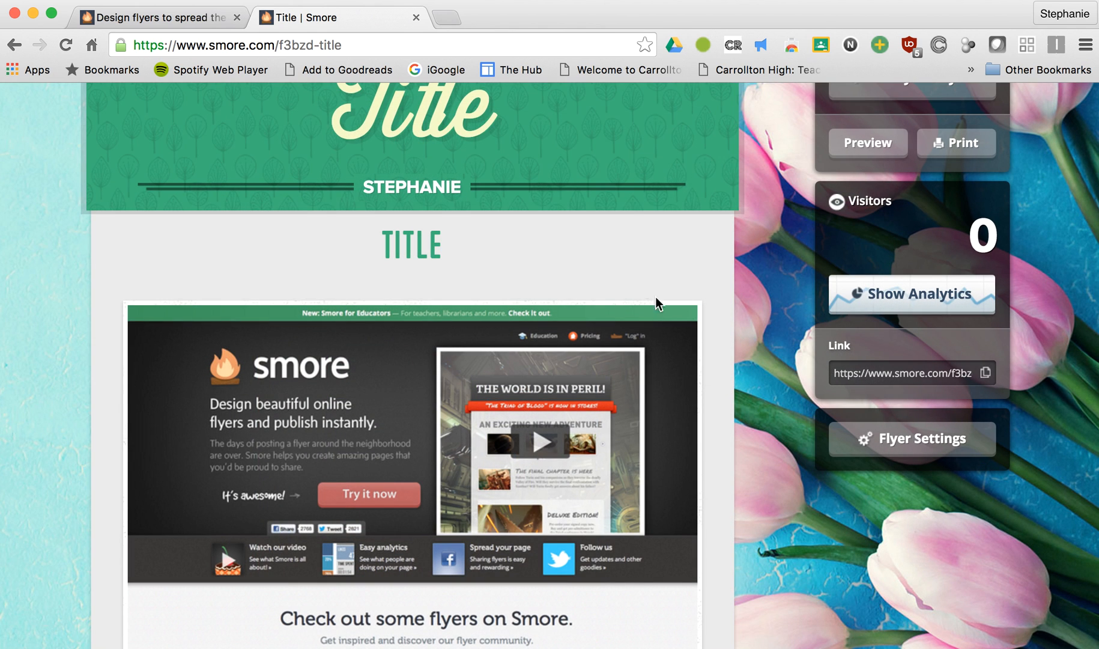
Examine the published flyer's sharing, embed and print options, select its link text and clear the selection.
{"action": "scroll", "coordinate": [791, 430], "scroll_direction": "up", "scroll_amount": 2}
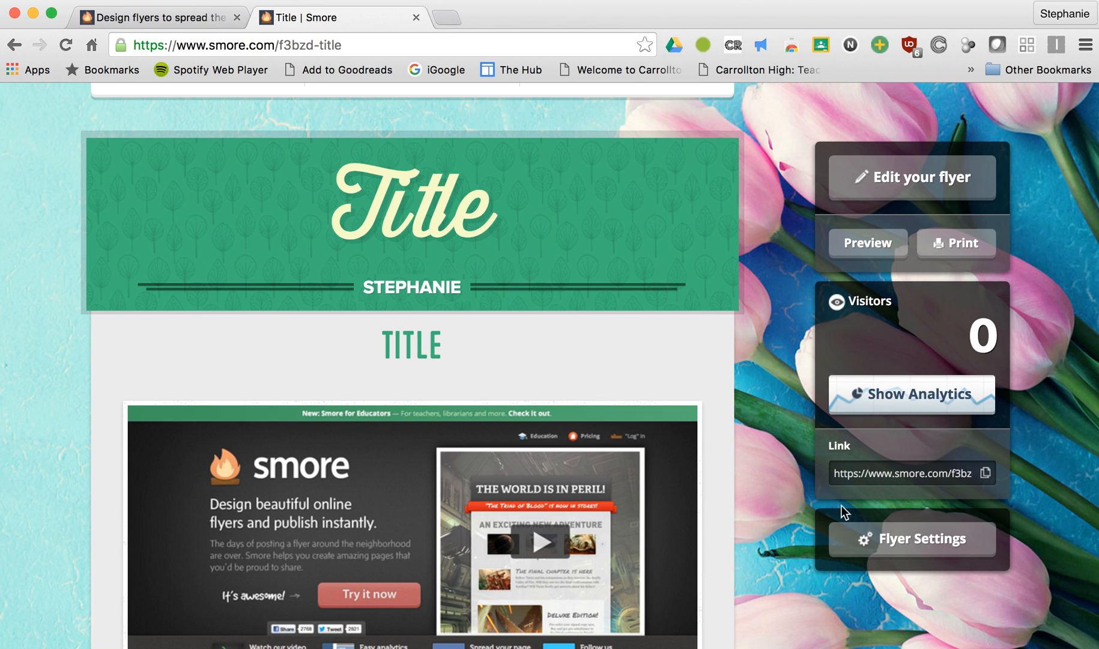
{"action": "scroll", "coordinate": [780, 439], "scroll_direction": "up", "scroll_amount": 2}
{"action": "scroll", "coordinate": [781, 436], "scroll_direction": "up", "scroll_amount": 2}
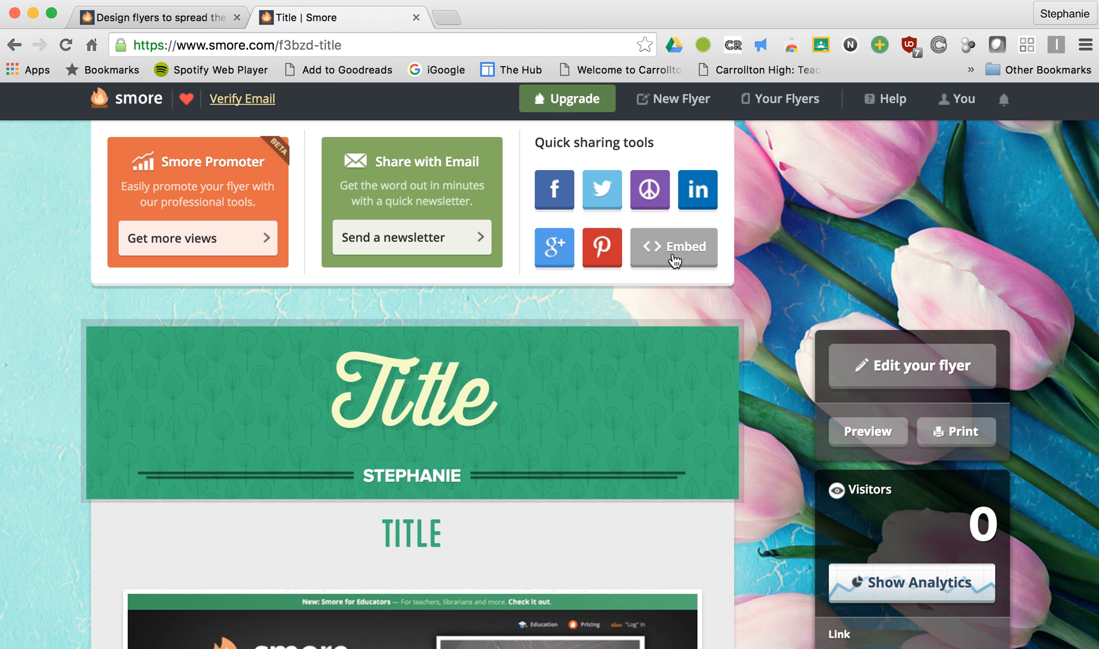
{"action": "scroll", "coordinate": [736, 290], "scroll_direction": "down", "scroll_amount": 5}
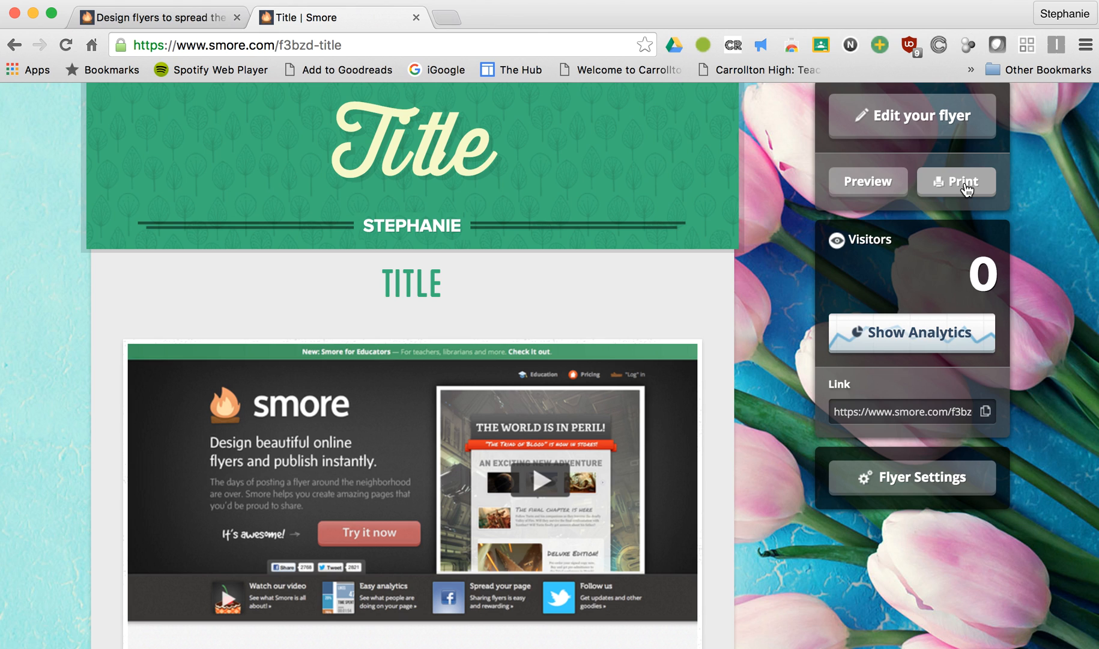
{"action": "scroll", "coordinate": [965, 187], "scroll_direction": "down", "scroll_amount": 1}
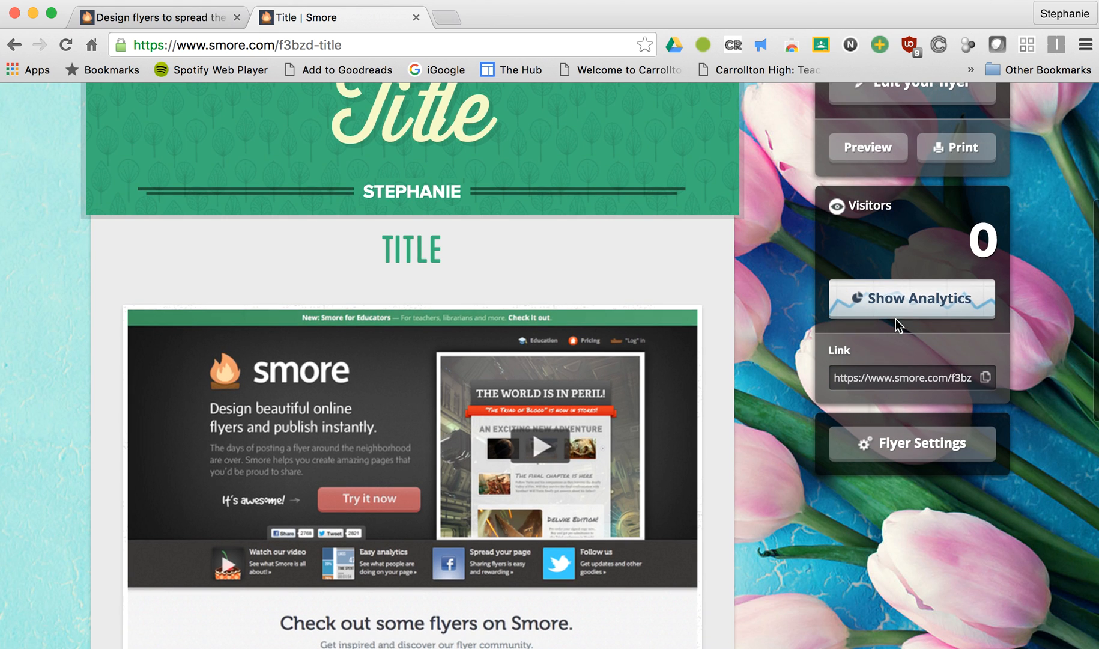
{"action": "left_click", "coordinate": [858, 377]}
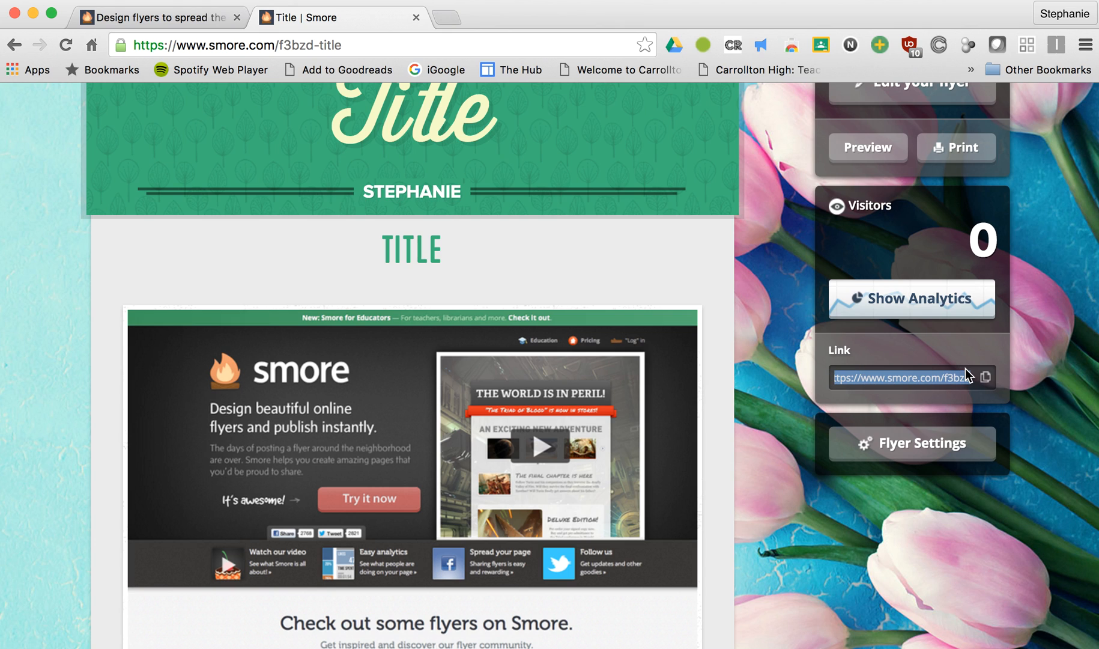
{"action": "scroll", "coordinate": [965, 368], "scroll_direction": "up", "scroll_amount": 1}
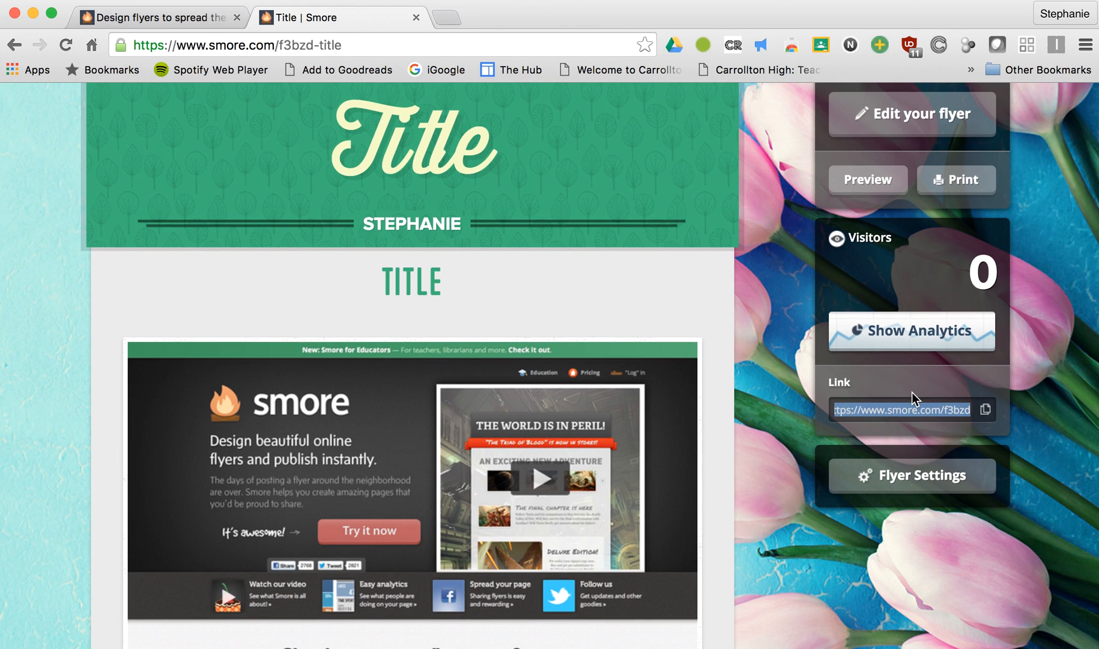
{"action": "scroll", "coordinate": [912, 392], "scroll_direction": "up", "scroll_amount": 1}
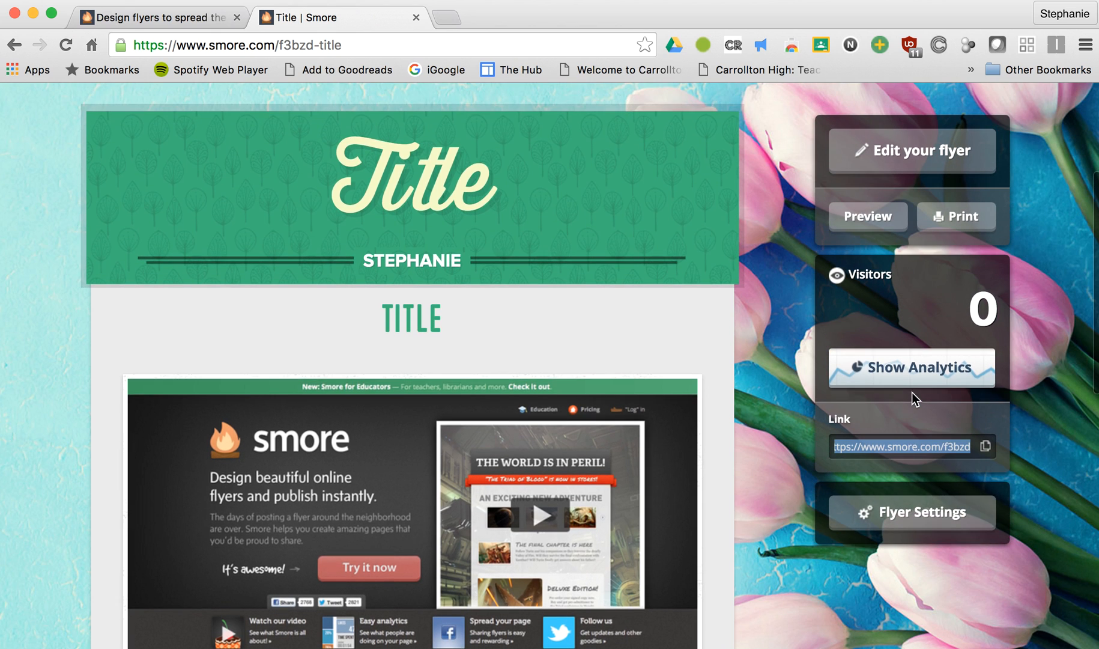
{"action": "left_click", "coordinate": [761, 316]}
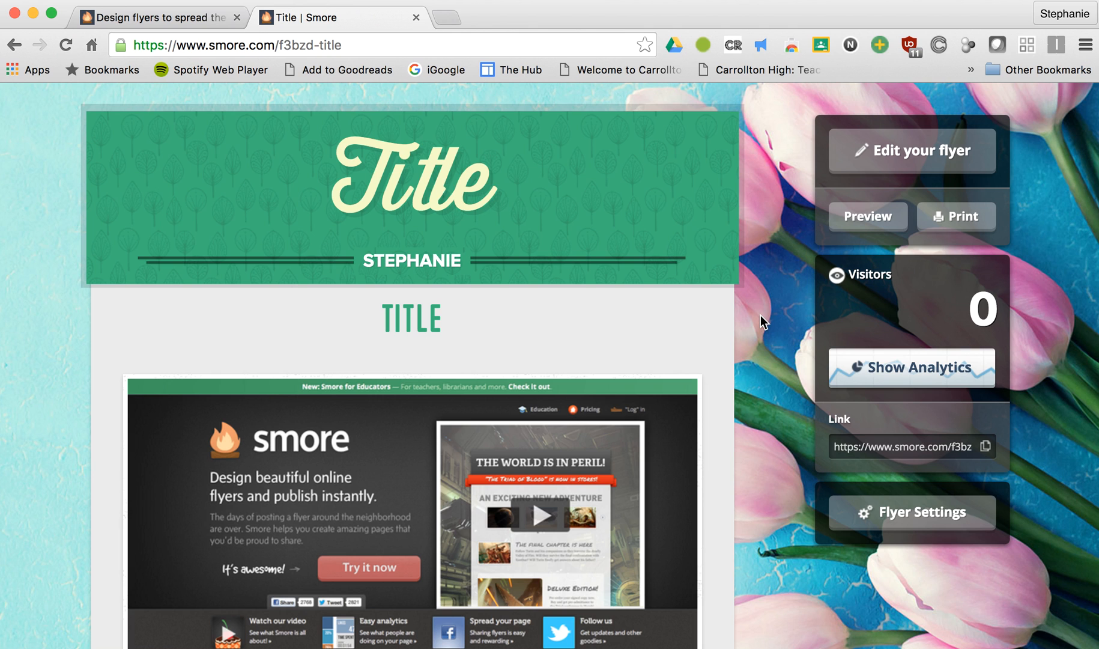
Check the flyer's visitor analytics and dismiss the window.
{"action": "scroll", "coordinate": [761, 315], "scroll_direction": "up", "scroll_amount": 2}
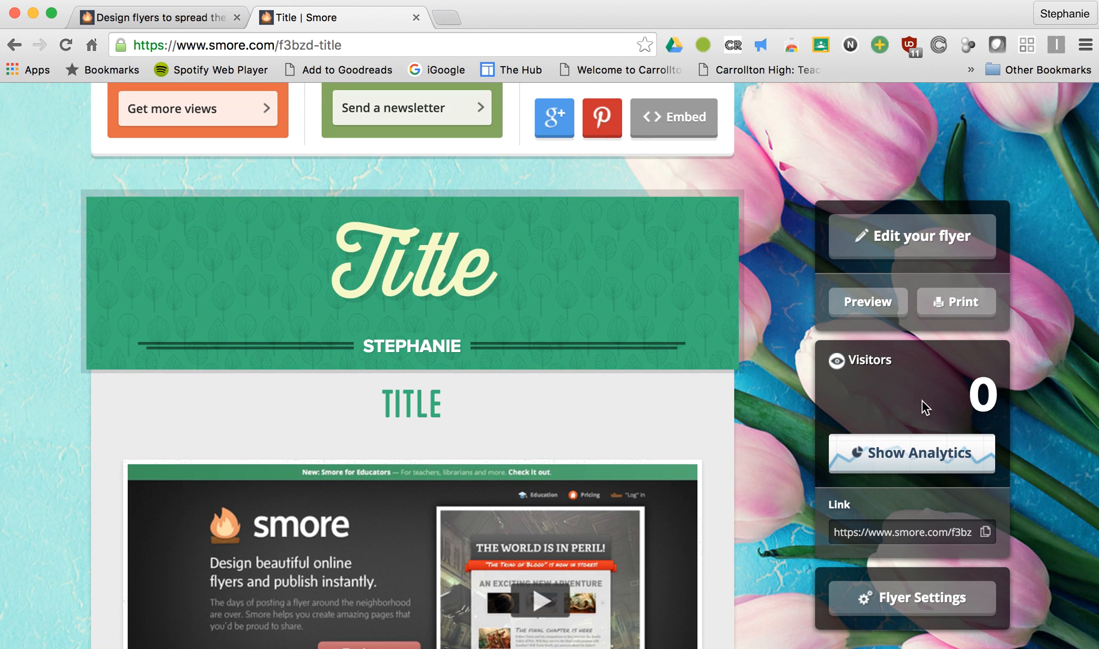
{"action": "left_click", "coordinate": [861, 457]}
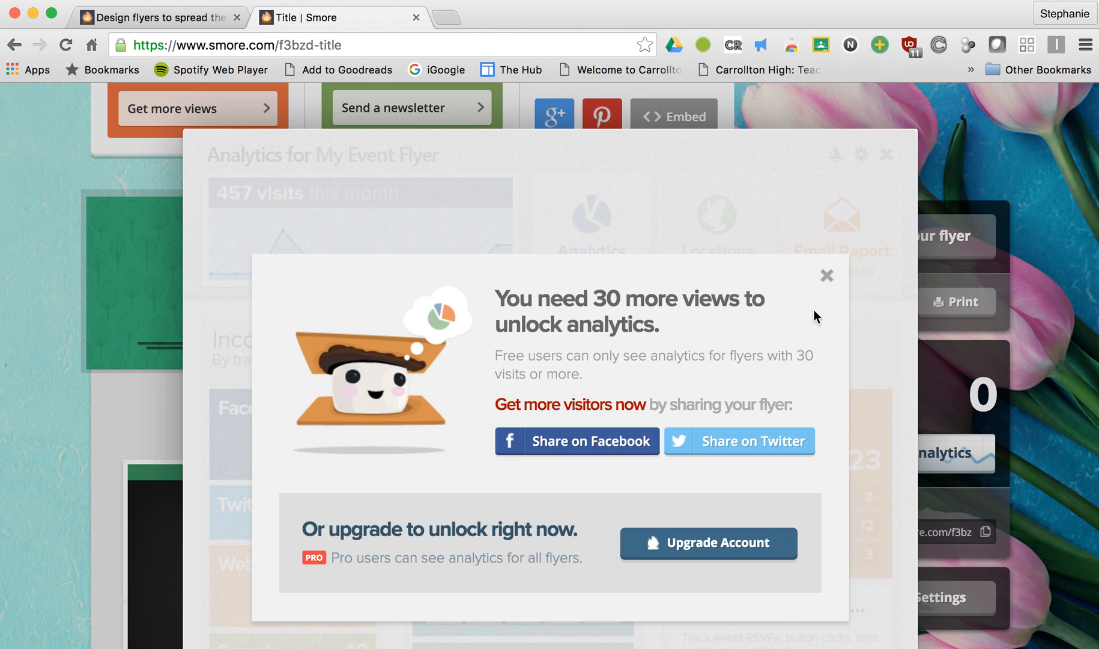
{"action": "left_click", "coordinate": [828, 276]}
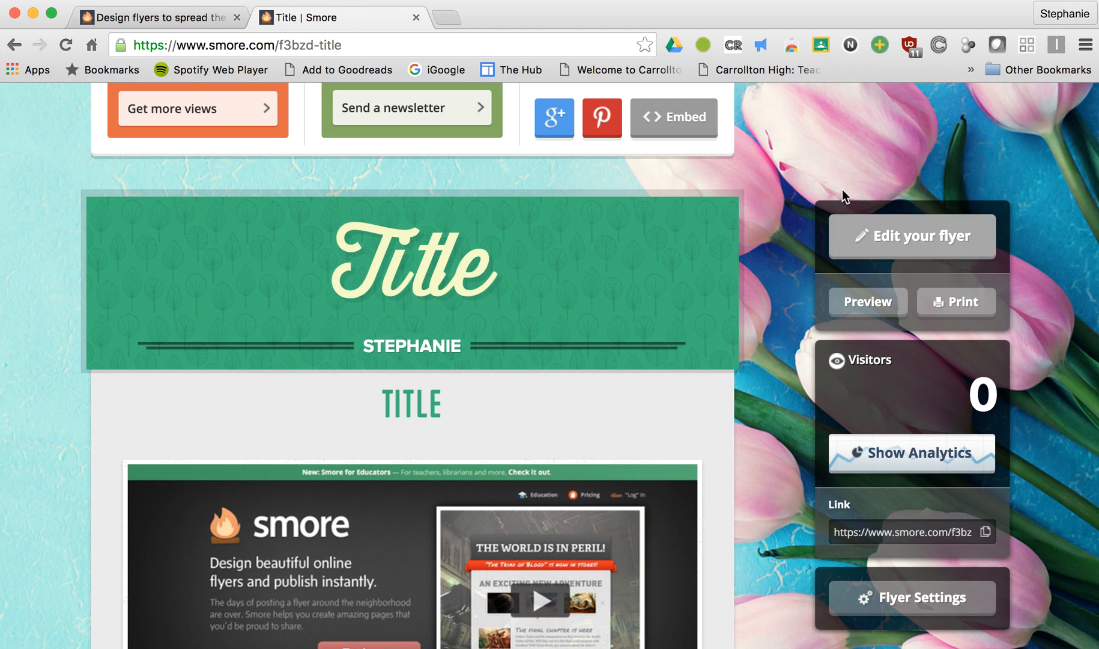
Open the list of your flyers and bring the March 2016 flyers into view.
{"action": "scroll", "coordinate": [795, 441], "scroll_direction": "up", "scroll_amount": 3}
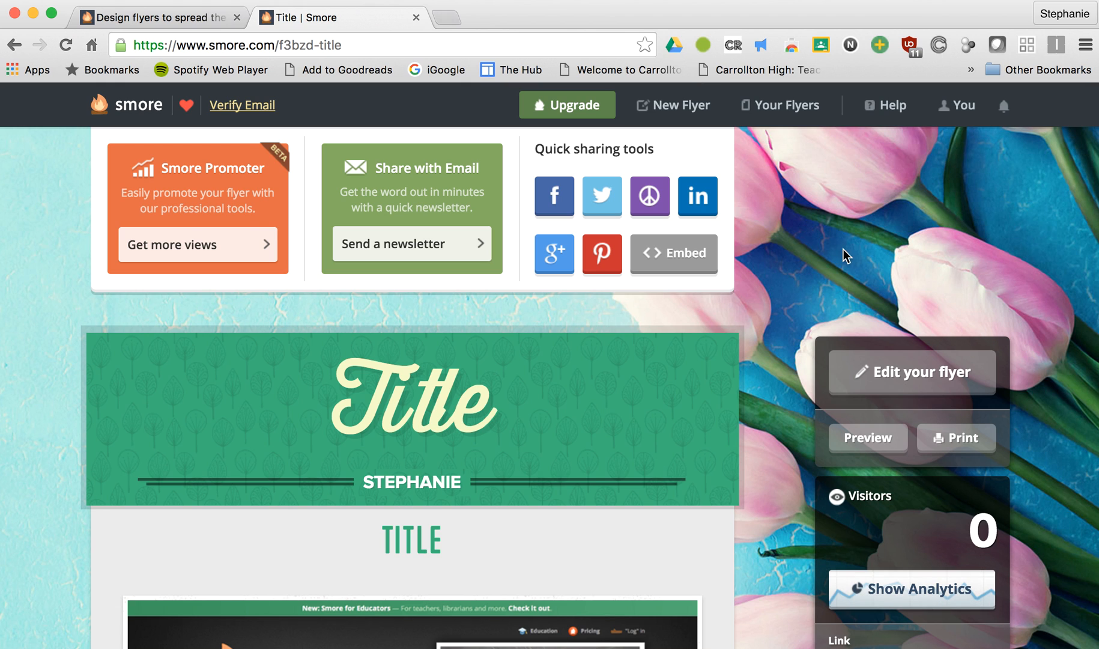
{"action": "left_click", "coordinate": [803, 103]}
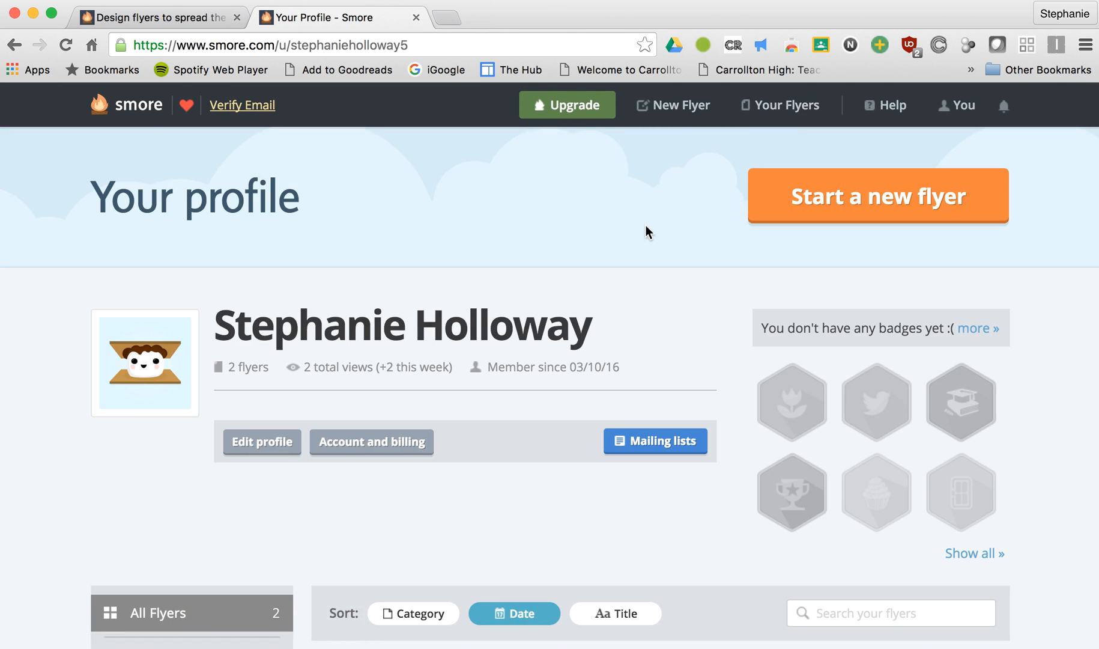
{"action": "scroll", "coordinate": [646, 226], "scroll_direction": "down", "scroll_amount": 9}
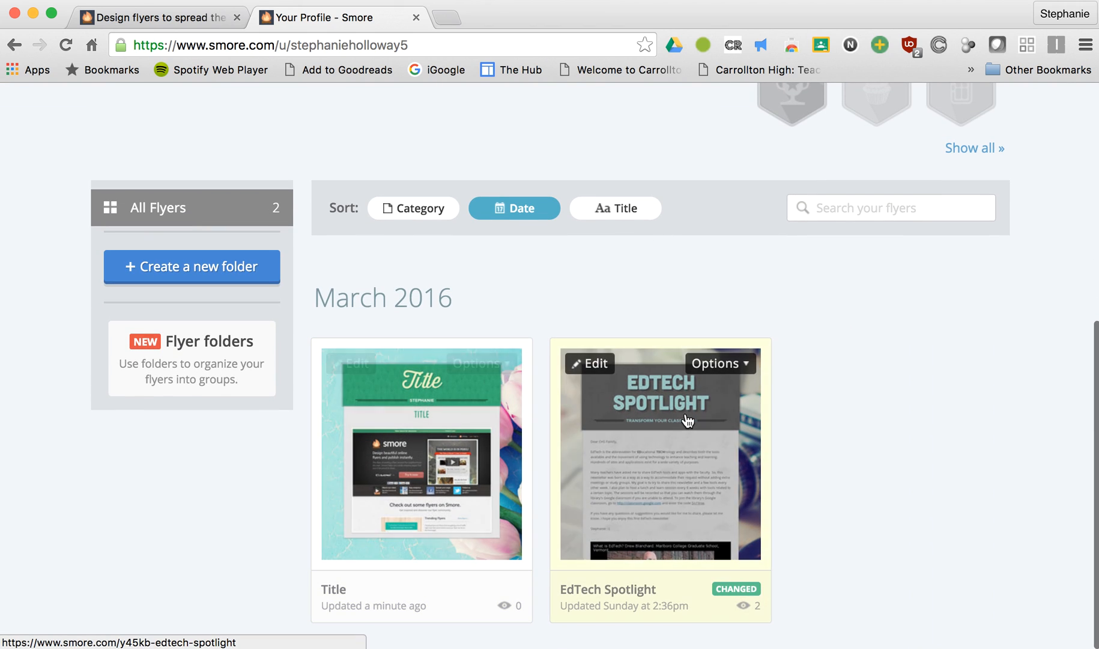
{"action": "mouse_move", "coordinate": [659, 445]}
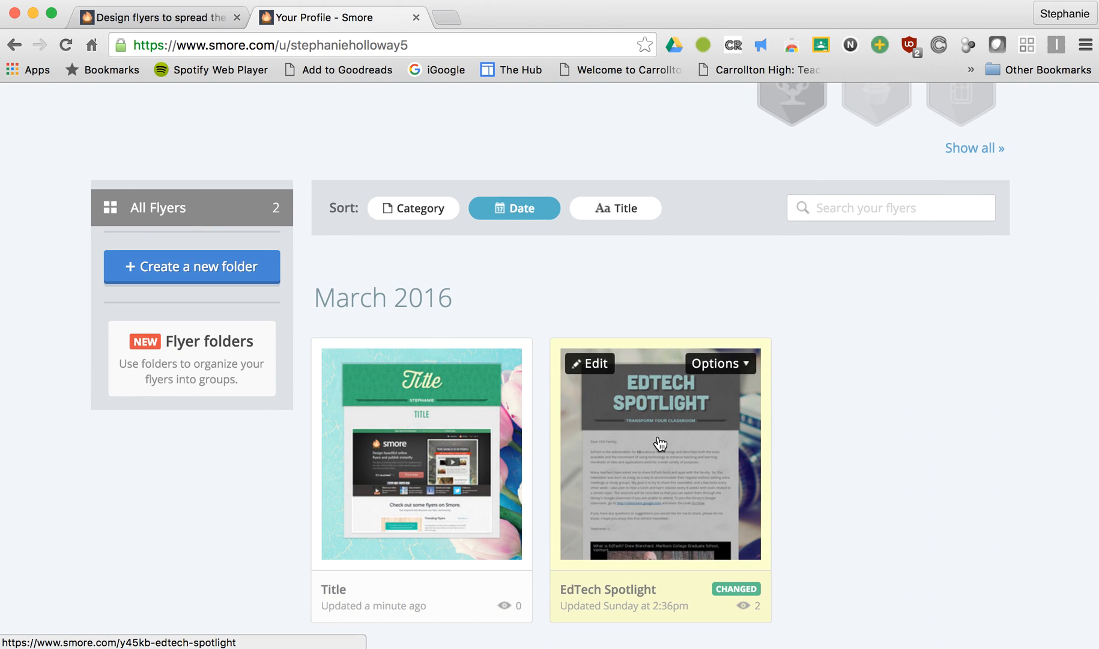
{"action": "mouse_move", "coordinate": [503, 436]}
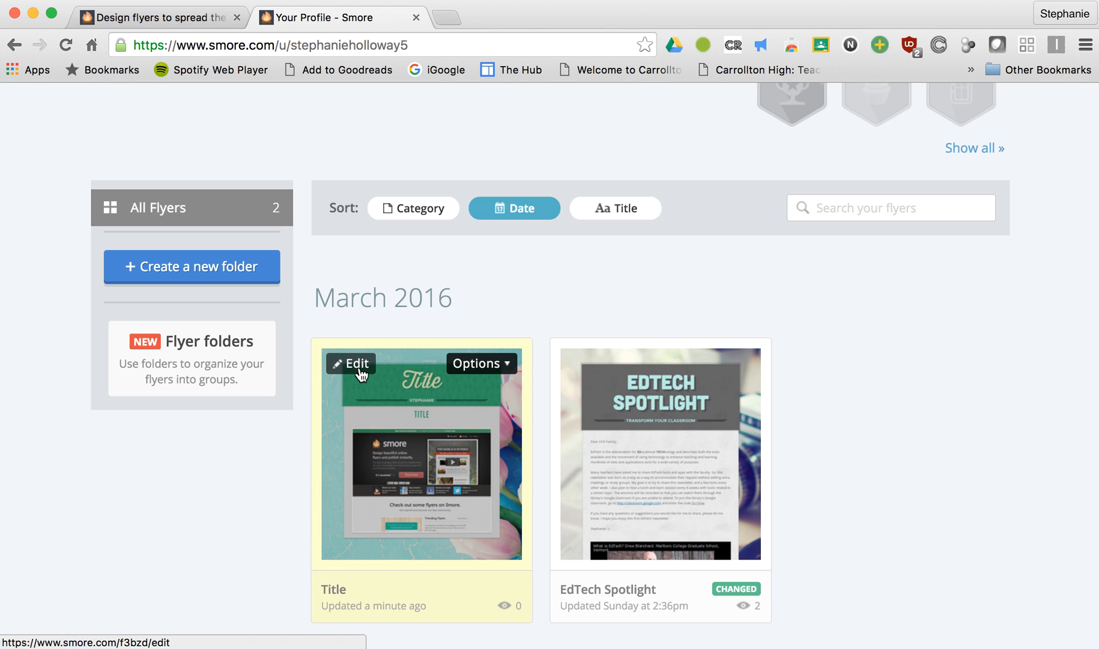
Delete the flyer named Title from your flyers and confirm the deletion.
{"action": "left_click", "coordinate": [498, 363]}
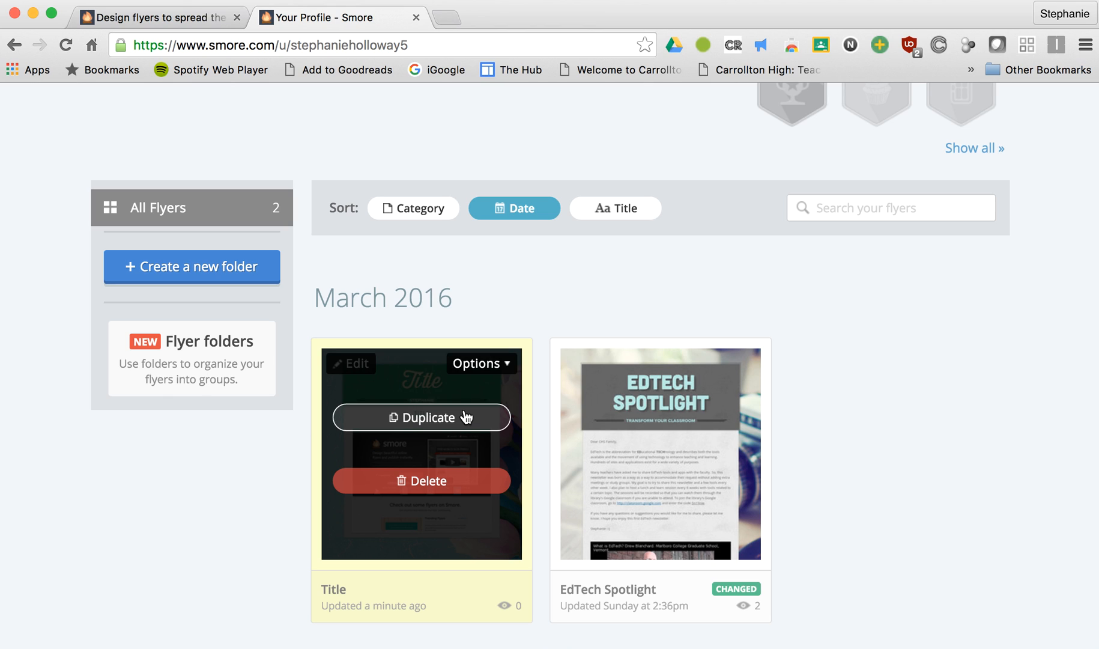
{"action": "left_click", "coordinate": [451, 487]}
{"action": "left_click", "coordinate": [655, 231]}
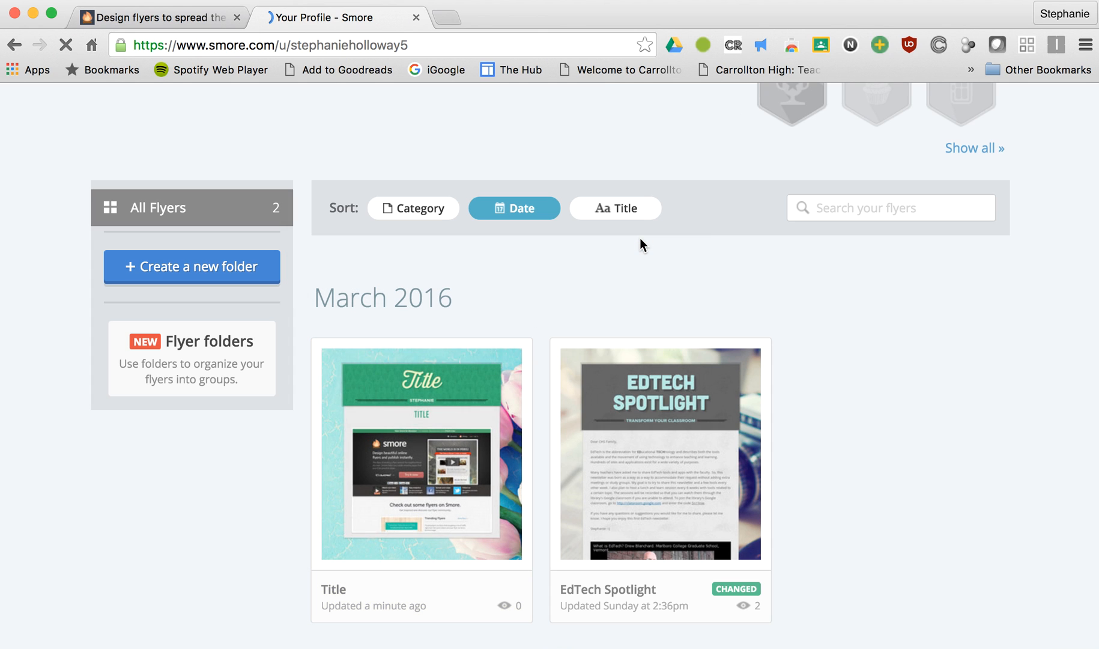
{"action": "scroll", "coordinate": [613, 389], "scroll_direction": "down", "scroll_amount": 2}
{"action": "scroll", "coordinate": [613, 389], "scroll_direction": "up", "scroll_amount": 7}
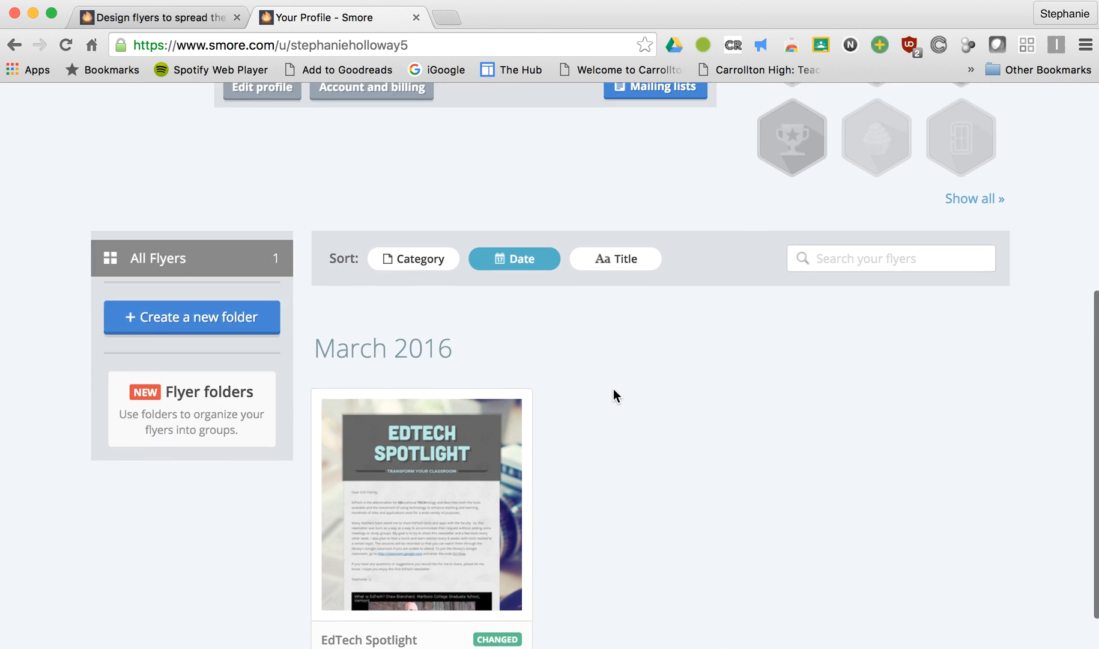